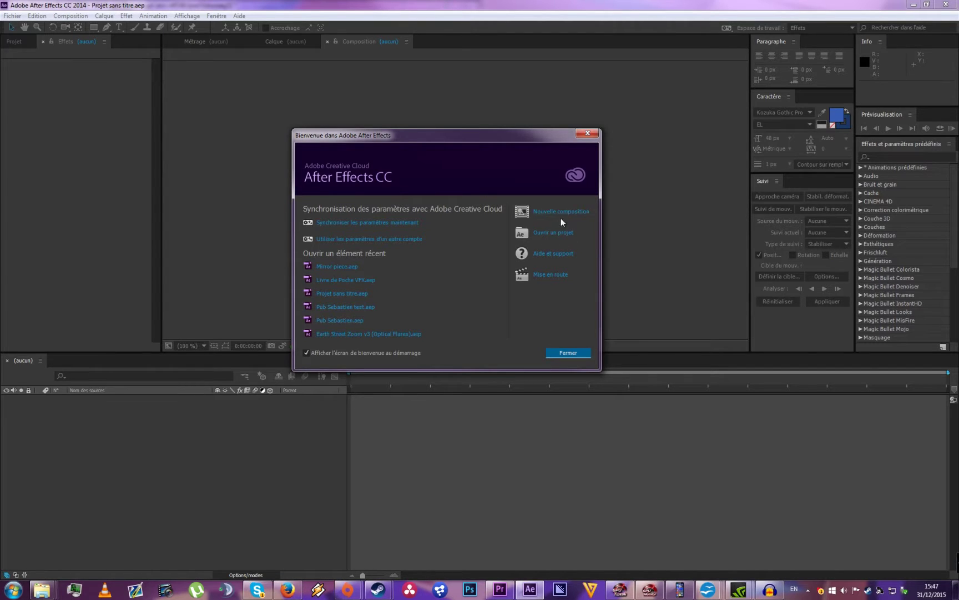
Step: Close the welcome screen and look through the Composition, Layer, Footage, timeline and Effects panels
{"action": "left_click", "coordinate": [570, 357]}
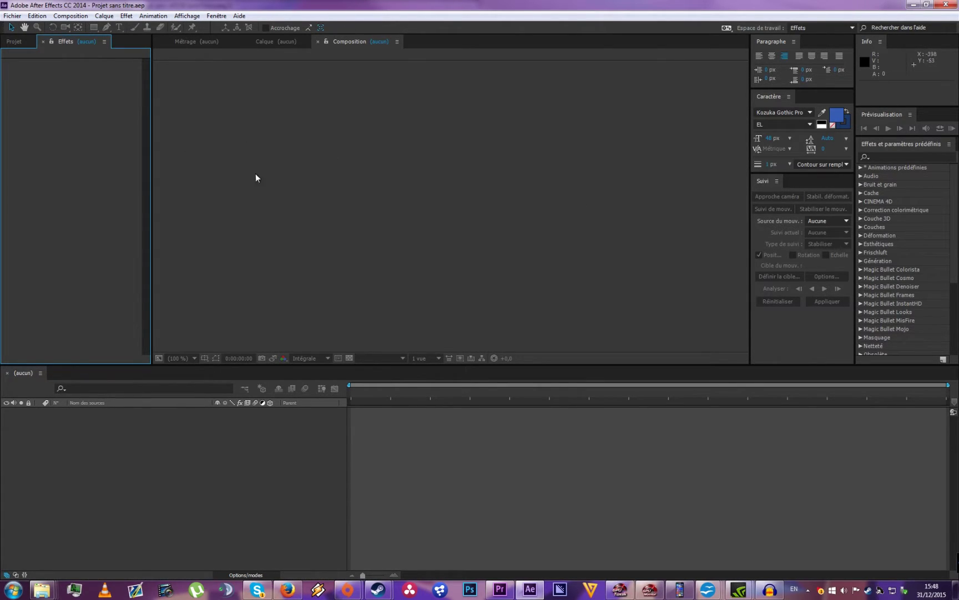
{"action": "left_click", "coordinate": [342, 44]}
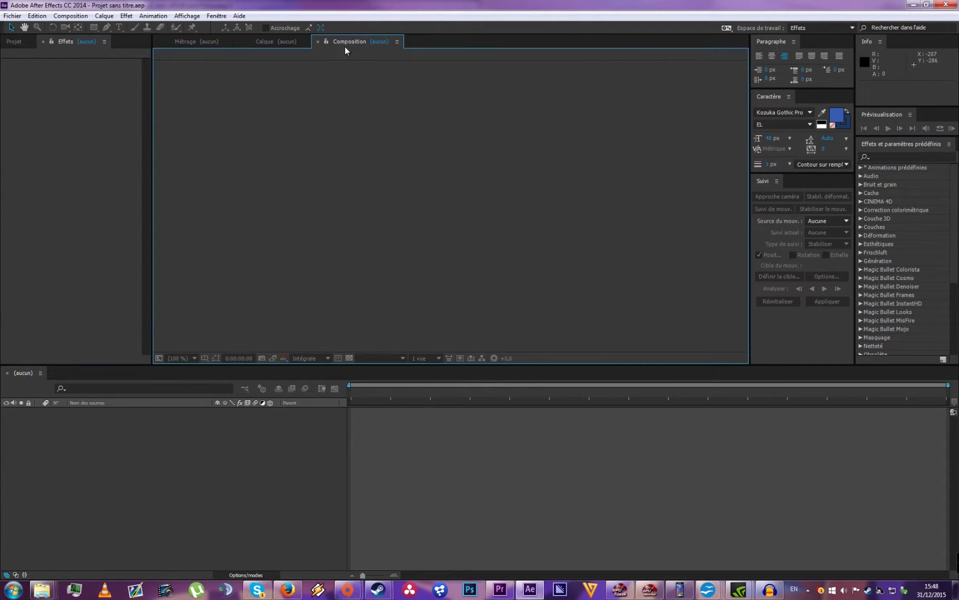
{"action": "left_click", "coordinate": [281, 43]}
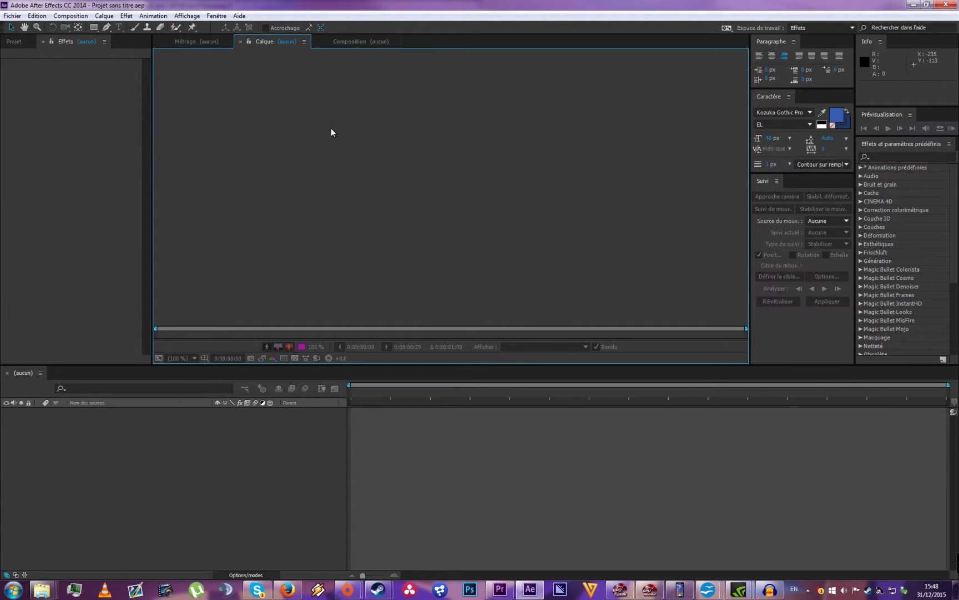
{"action": "left_click", "coordinate": [212, 40]}
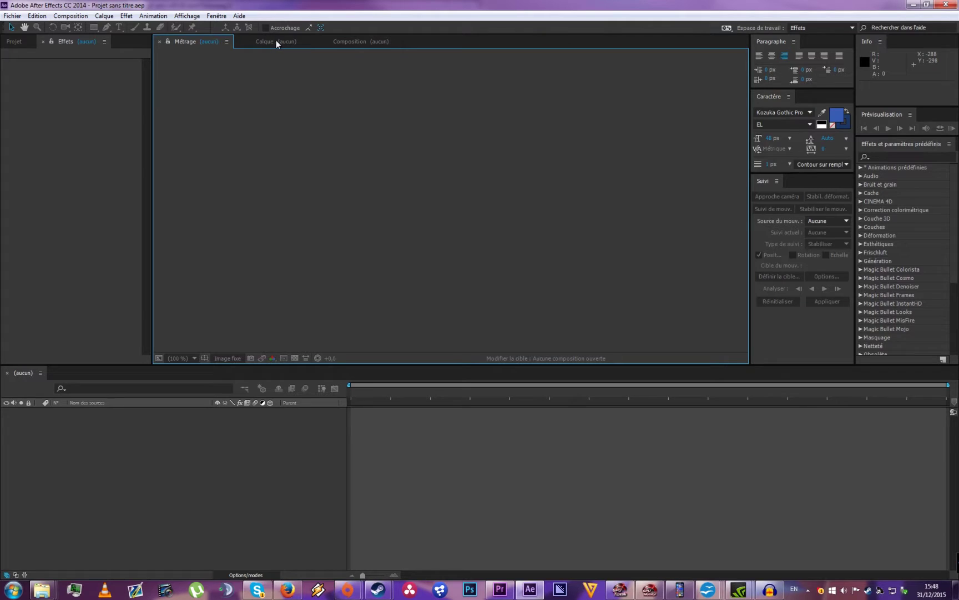
{"action": "left_click", "coordinate": [333, 41]}
{"action": "left_click", "coordinate": [445, 453]}
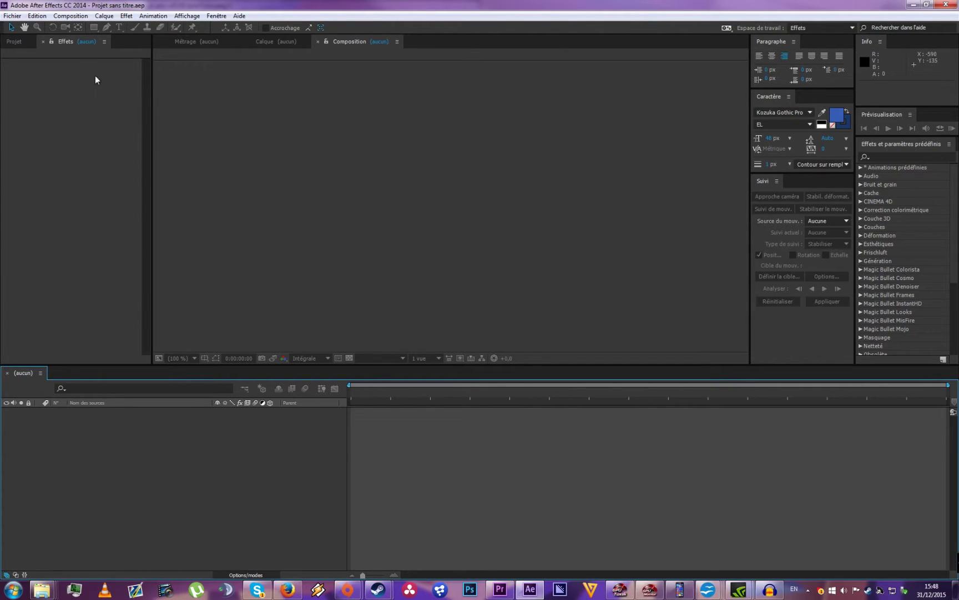
{"action": "left_click", "coordinate": [65, 41]}
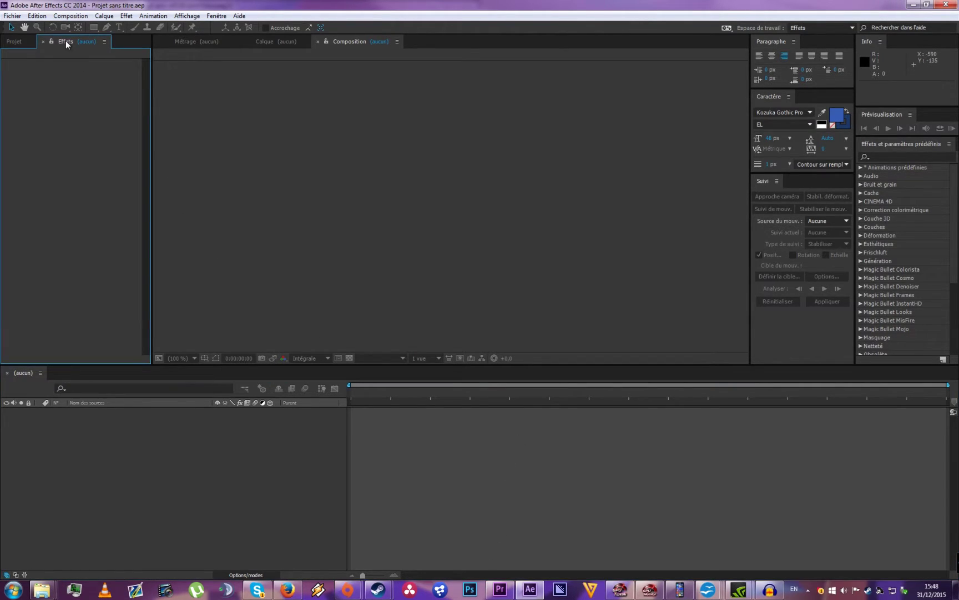
Step: Rearrange the docked workspace by moving the Effects and Composition panels between the panel groups
{"action": "left_click_drag", "start_coordinate": [65, 40], "coordinate": [447, 48]}
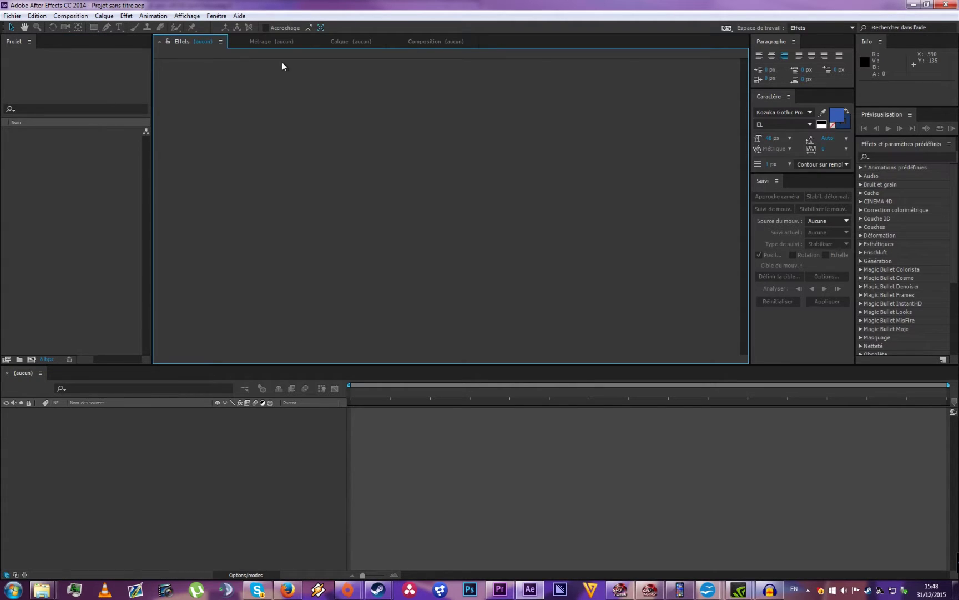
{"action": "left_click_drag", "start_coordinate": [431, 45], "coordinate": [741, 107]}
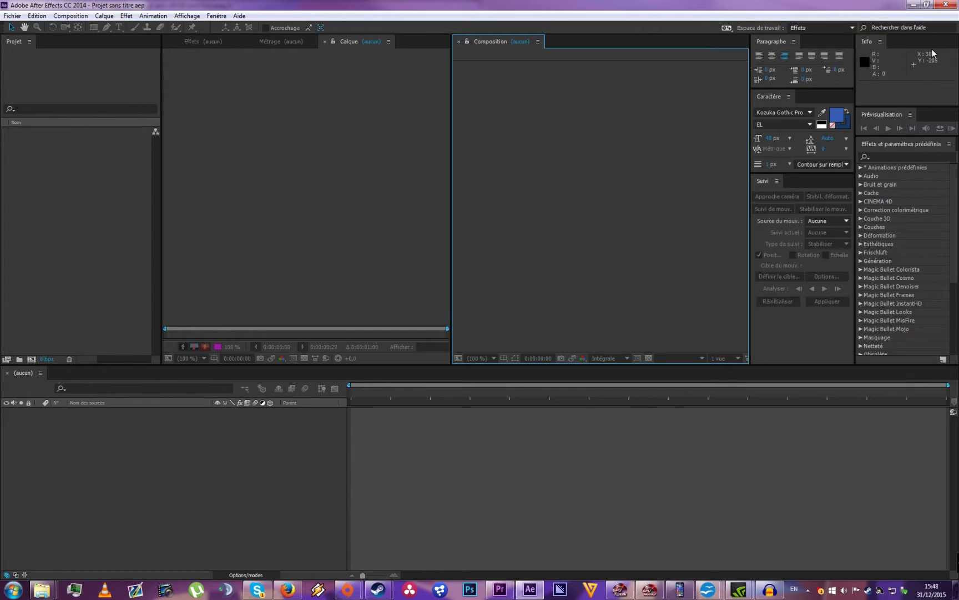
{"action": "left_click", "coordinate": [65, 97]}
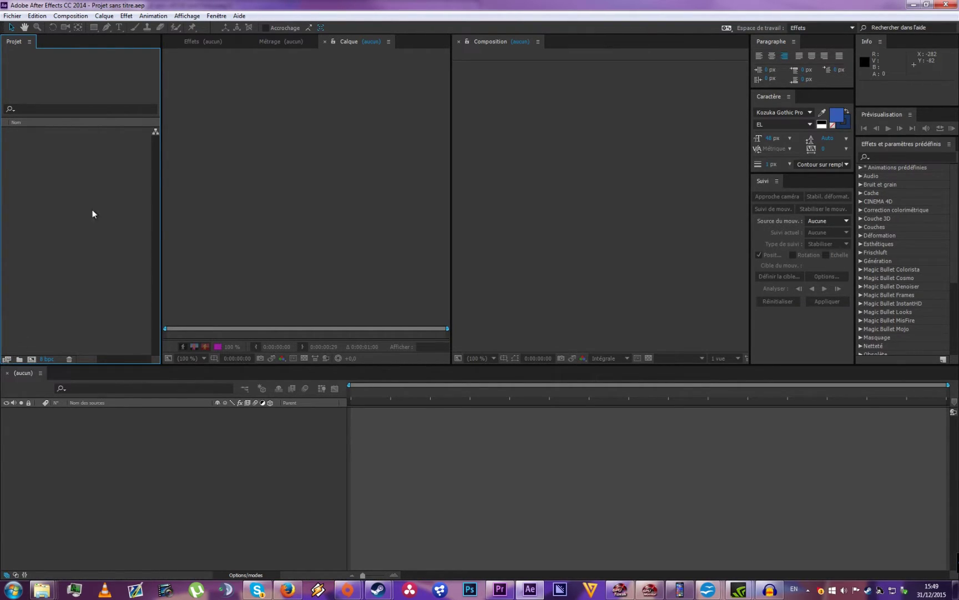
{"action": "left_click_drag", "start_coordinate": [194, 41], "coordinate": [129, 40]}
{"action": "left_click_drag", "start_coordinate": [501, 42], "coordinate": [416, 50]}
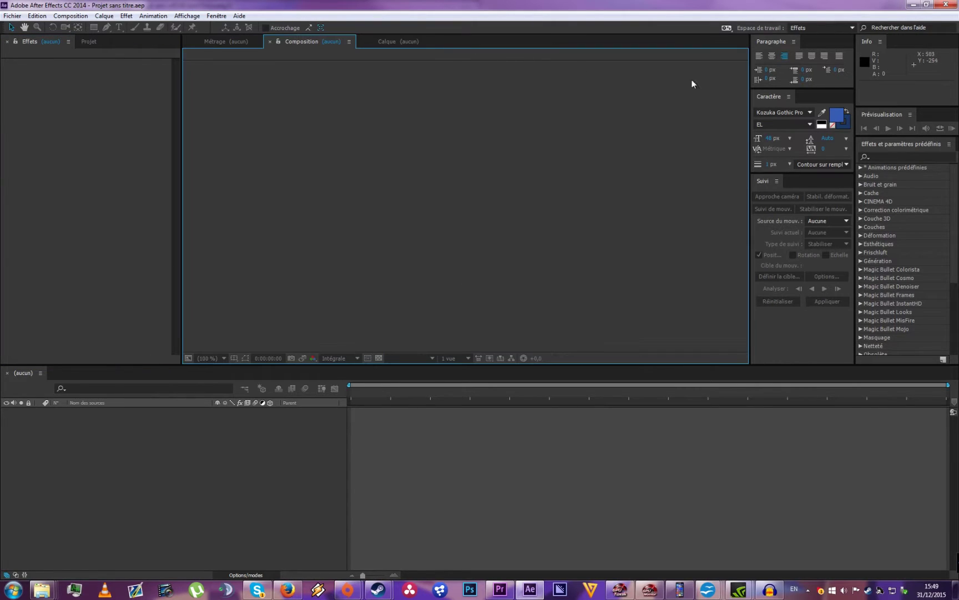
{"action": "left_click_drag", "start_coordinate": [300, 40], "coordinate": [555, 53]}
Step: Reset the Effets workspace to its default panel layout
{"action": "left_click", "coordinate": [216, 16]}
{"action": "mouse_move", "coordinate": [218, 28]}
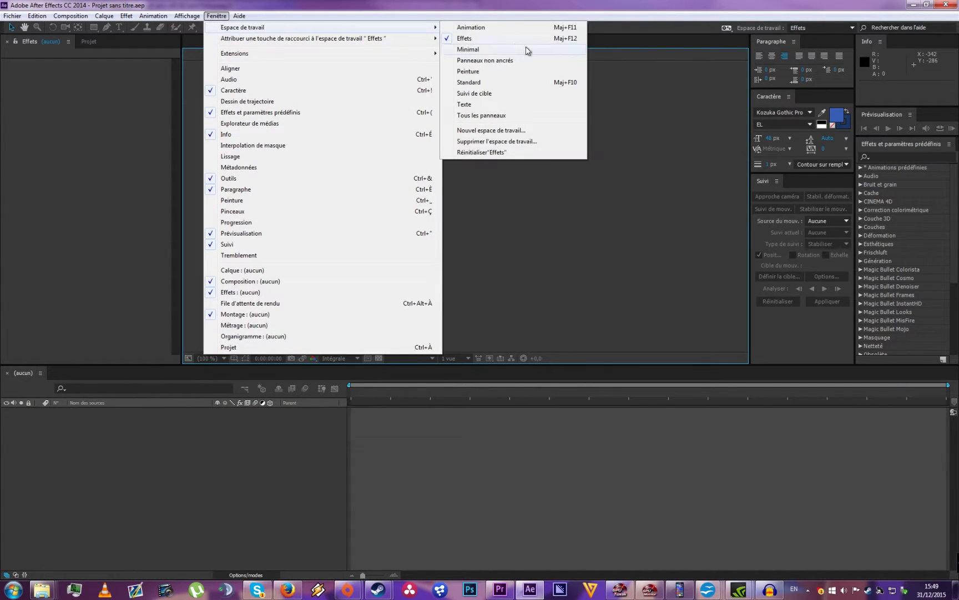
{"action": "left_click", "coordinate": [496, 154]}
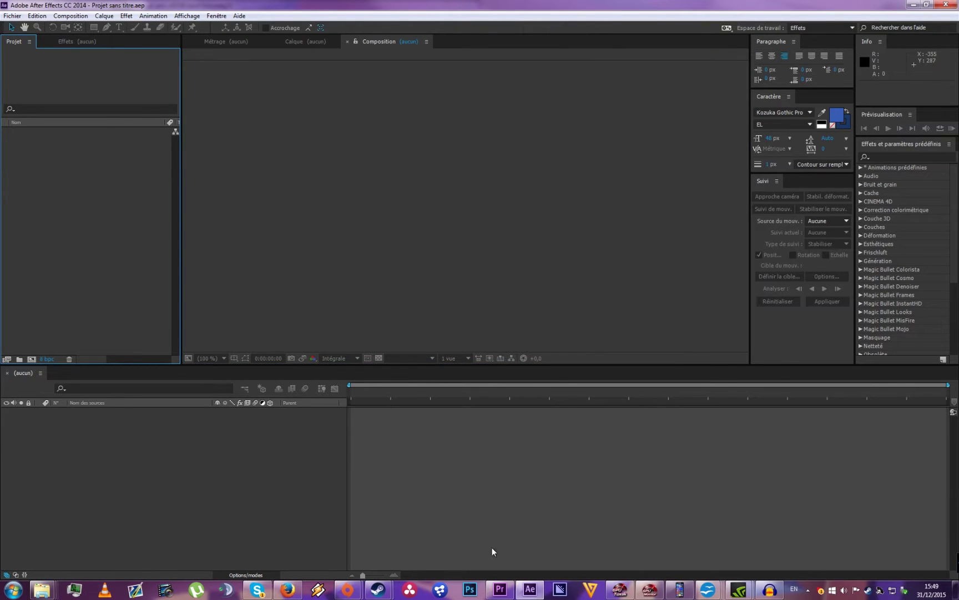
Step: Switch to Premiere Pro and unlock audio track A1 in the Ours sequence
{"action": "left_click", "coordinate": [500, 589]}
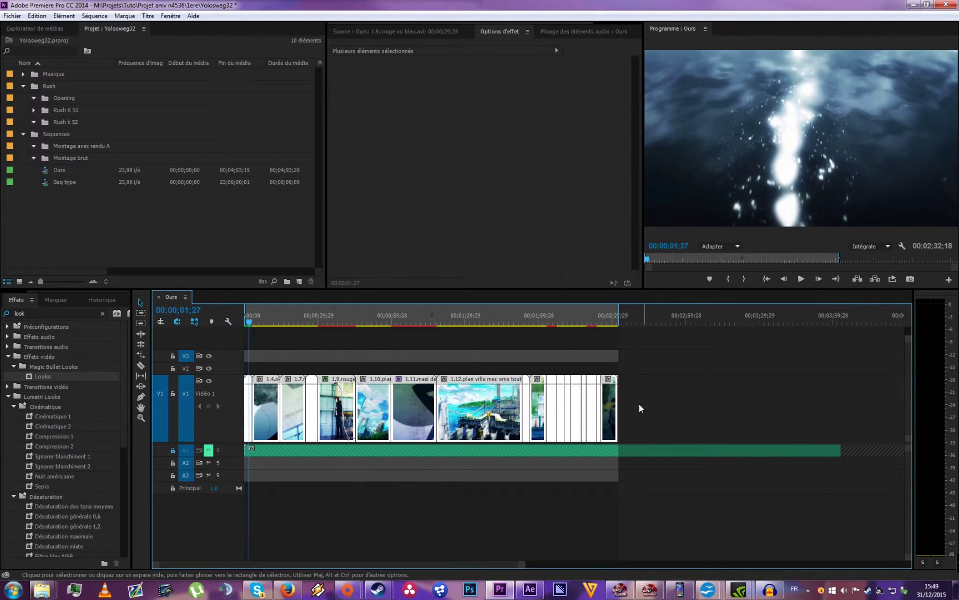
{"action": "left_click", "coordinate": [534, 592]}
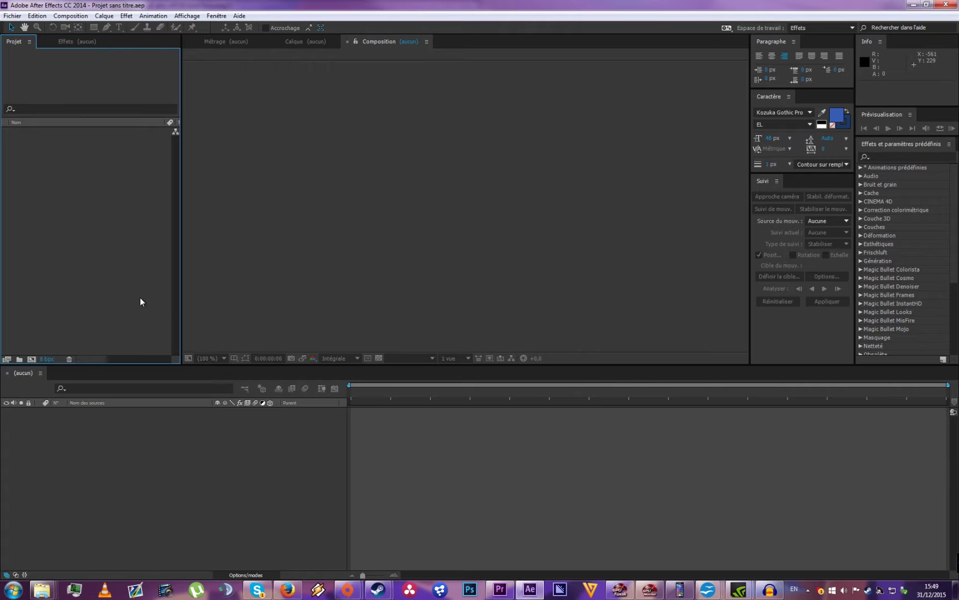
{"action": "key", "text": "alt+Tab"}
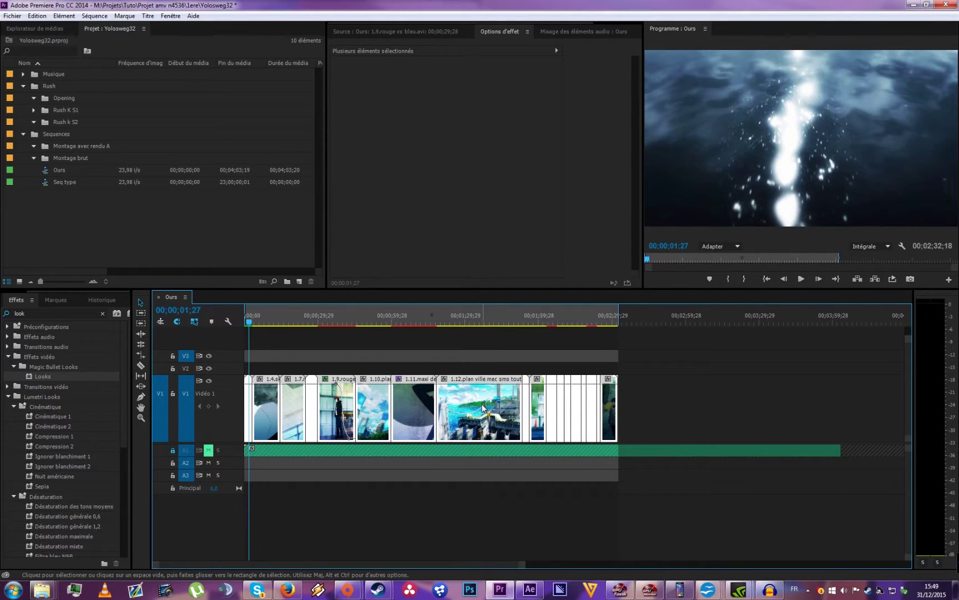
{"action": "left_click", "coordinate": [173, 449]}
{"action": "left_click_drag", "start_coordinate": [671, 355], "coordinate": [241, 490]}
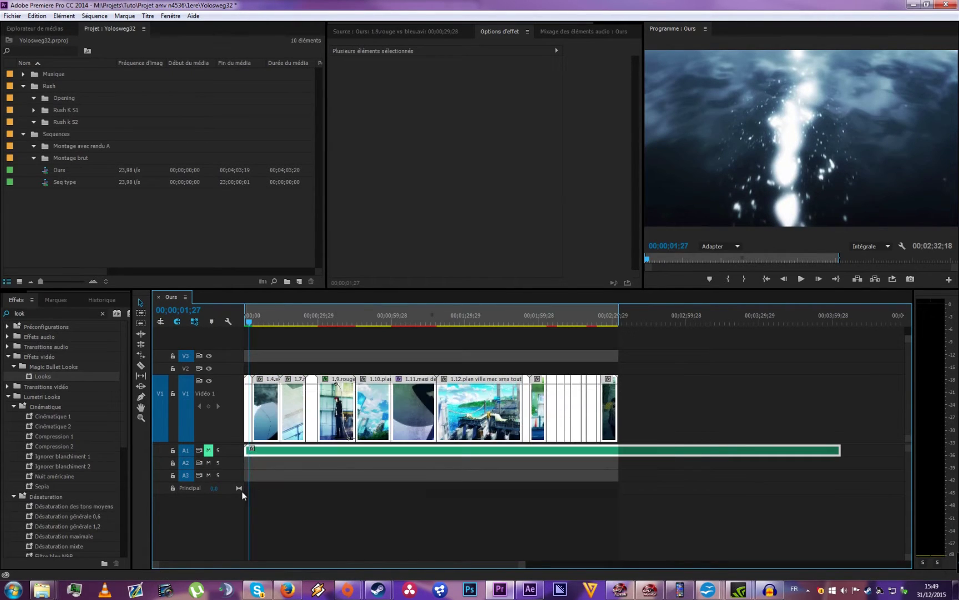
{"action": "right_click", "coordinate": [293, 400]}
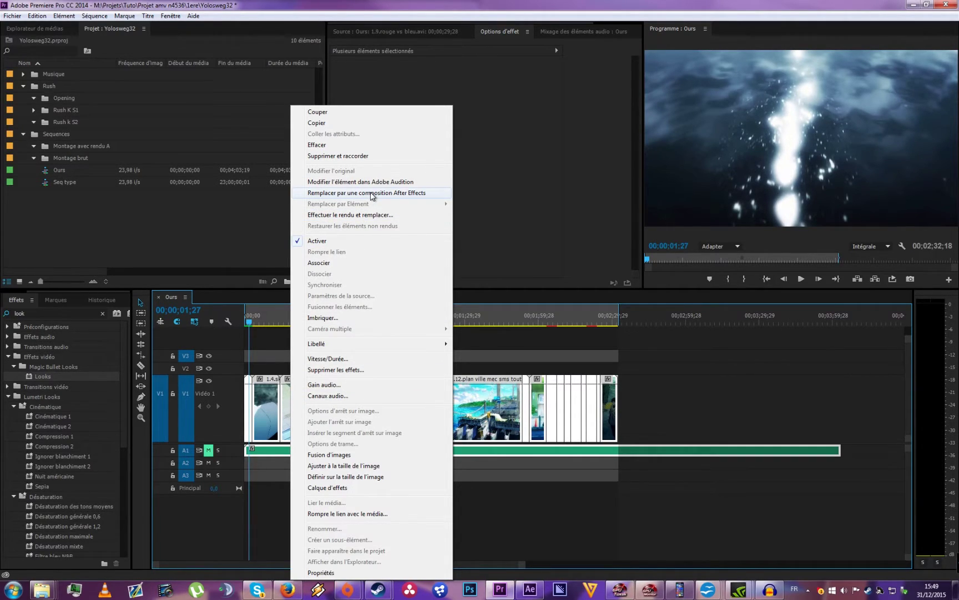
{"action": "left_click", "coordinate": [279, 355]}
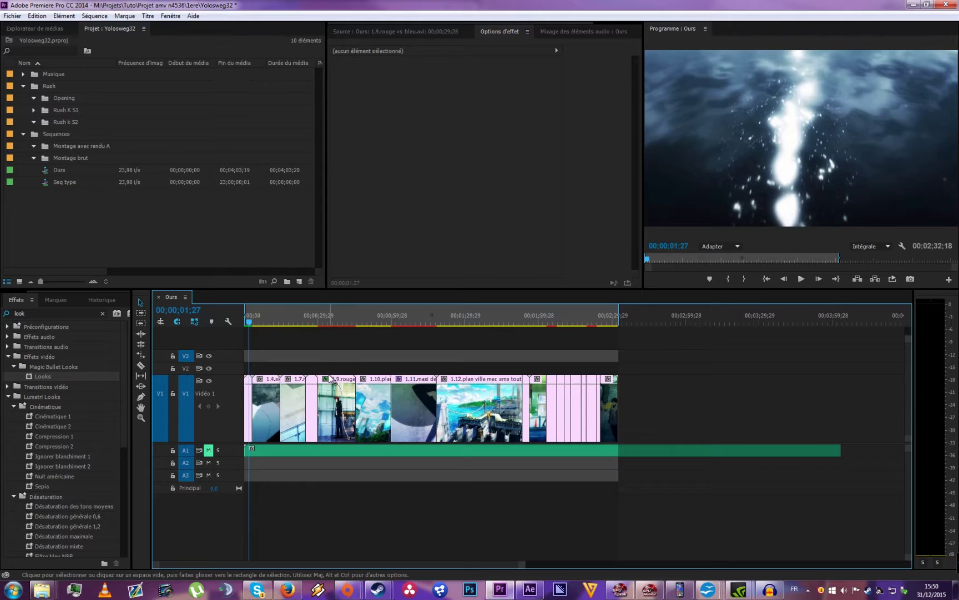
Step: Duplicate the Ours sequence in the project and open the copy in the timeline
{"action": "right_click", "coordinate": [59, 168]}
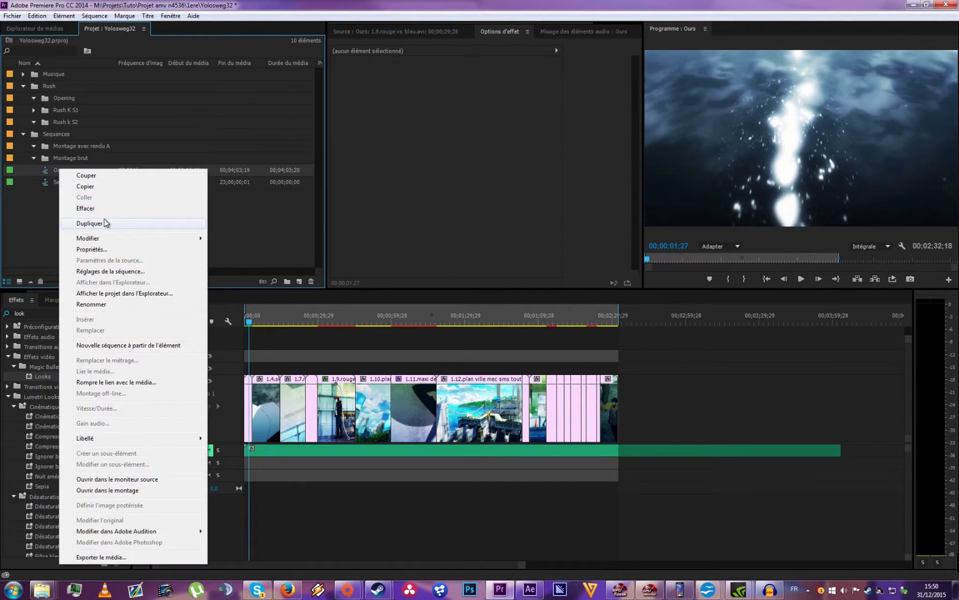
{"action": "left_click", "coordinate": [106, 223]}
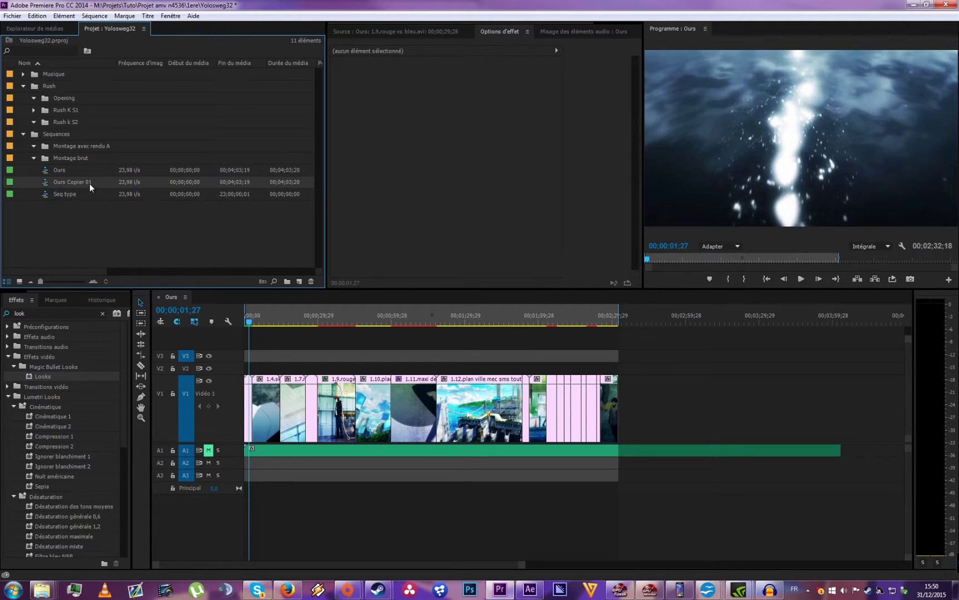
{"action": "double_click", "coordinate": [50, 182]}
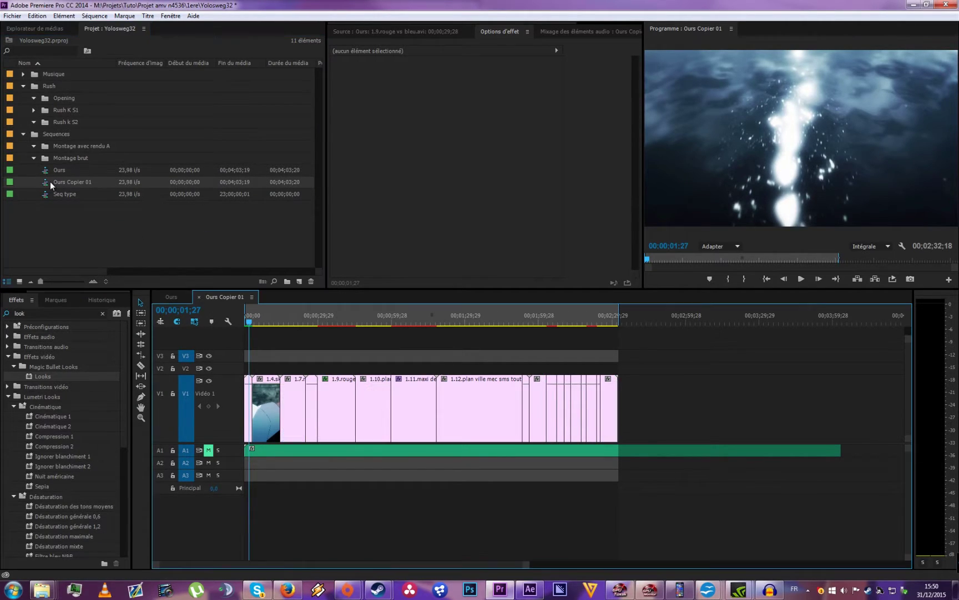
Step: Rename the duplicated sequence as "Ours dynamique linlk"
{"action": "left_click", "coordinate": [92, 184]}
{"action": "left_click_drag", "start_coordinate": [92, 183], "coordinate": [68, 183]}
{"action": "type", "text": "d"}
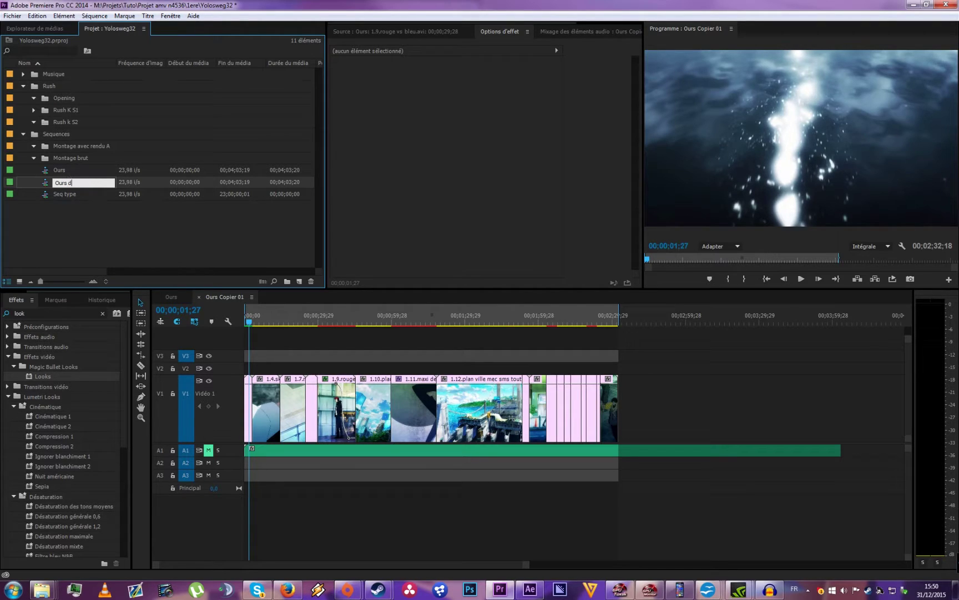
{"action": "type", "text": "ynamique link"}
{"action": "key", "text": "Tab"}
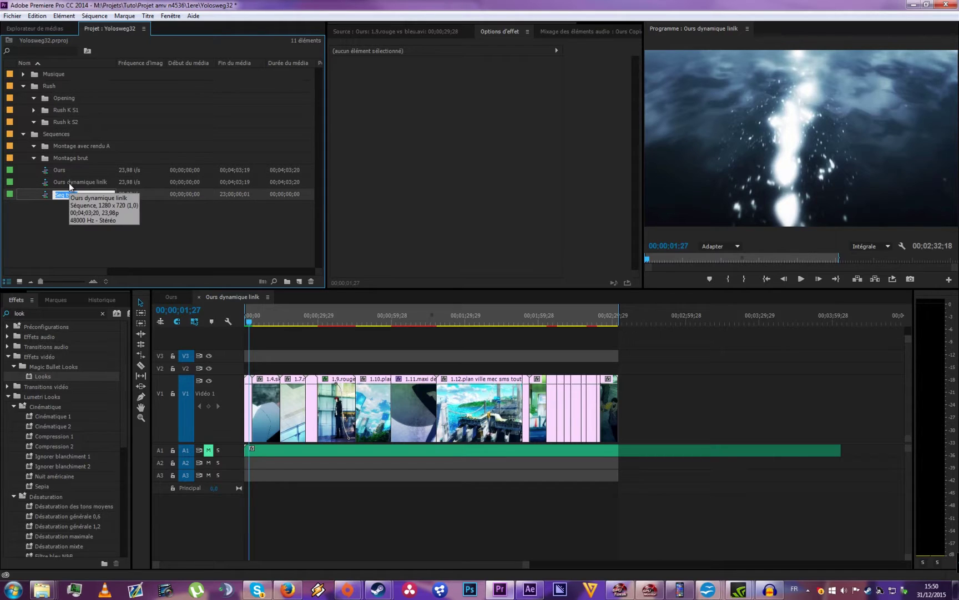
Step: Replace all clips of the duplicated sequence with a linked After Effects composition and save its project as prout in the ae folder of Projet amv n4536
{"action": "right_click", "coordinate": [304, 411]}
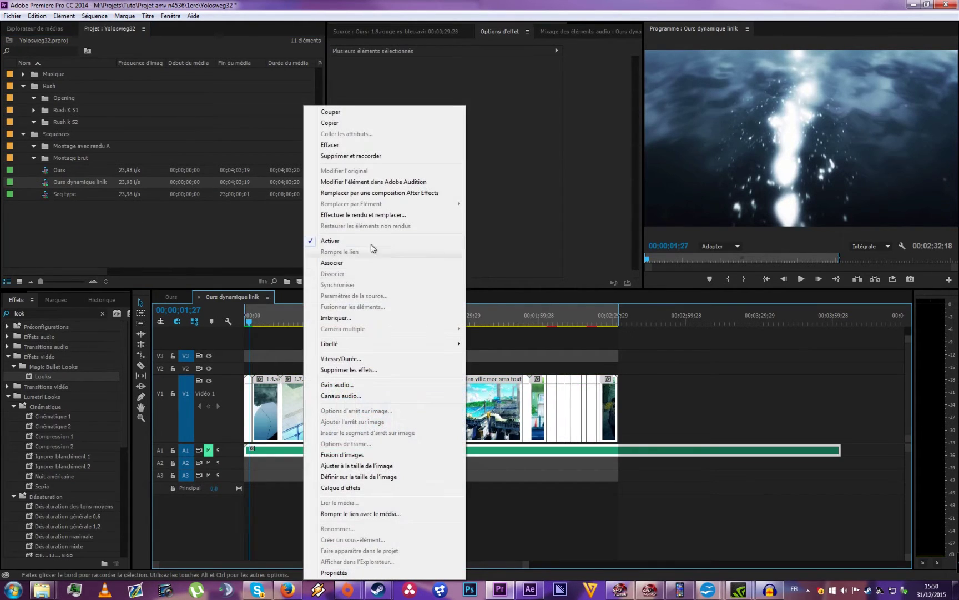
{"action": "left_click", "coordinate": [403, 193]}
{"action": "mouse_move", "coordinate": [533, 594]}
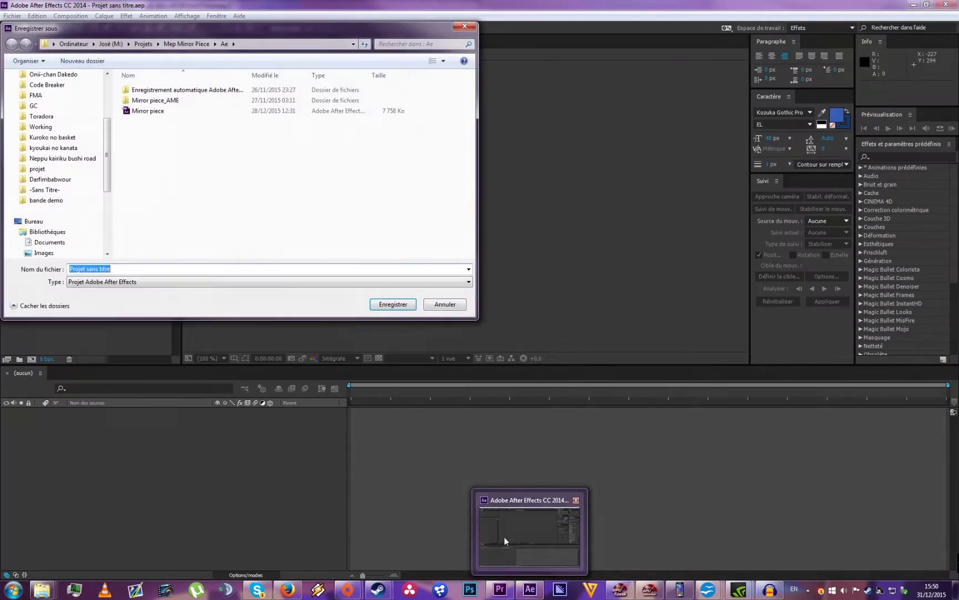
{"action": "double_click", "coordinate": [145, 100]}
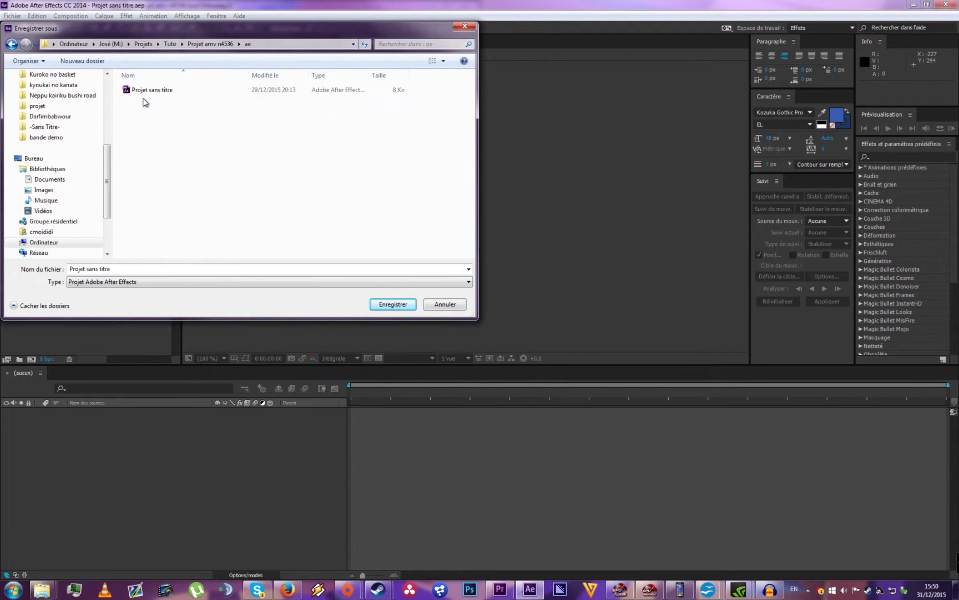
{"action": "type", "text": "prout"}
{"action": "key", "text": "Return"}
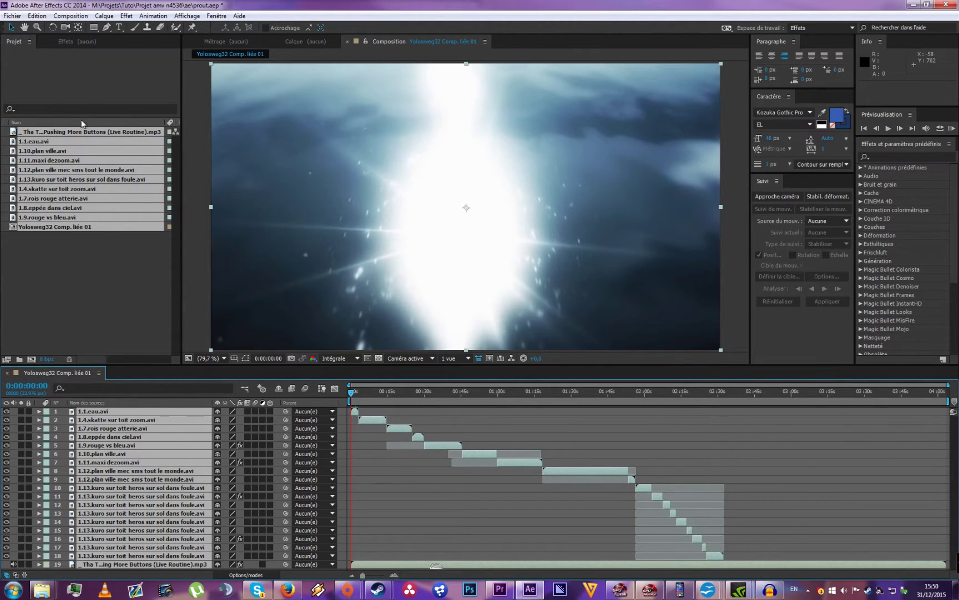
Step: Rename the linked composition in the After Effects project as "Main comp"
{"action": "left_click", "coordinate": [82, 263]}
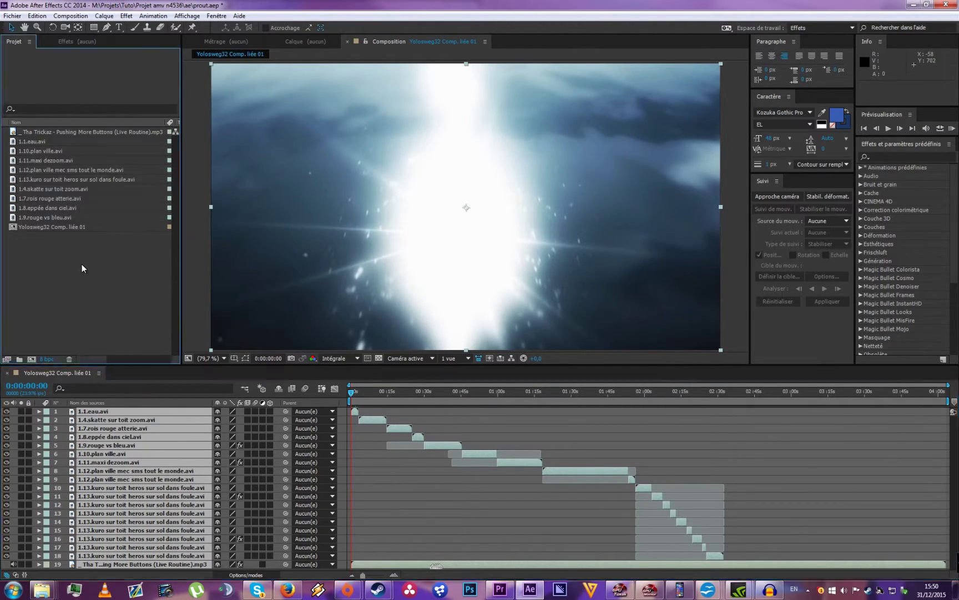
{"action": "left_click", "coordinate": [46, 229]}
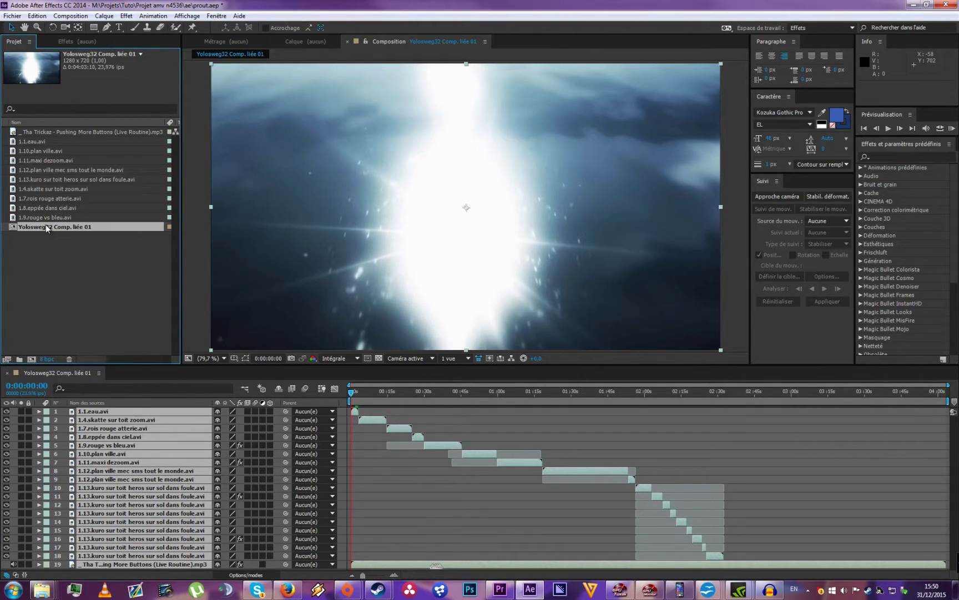
{"action": "key", "text": "Return"}
{"action": "type", "text": ";qin co"}
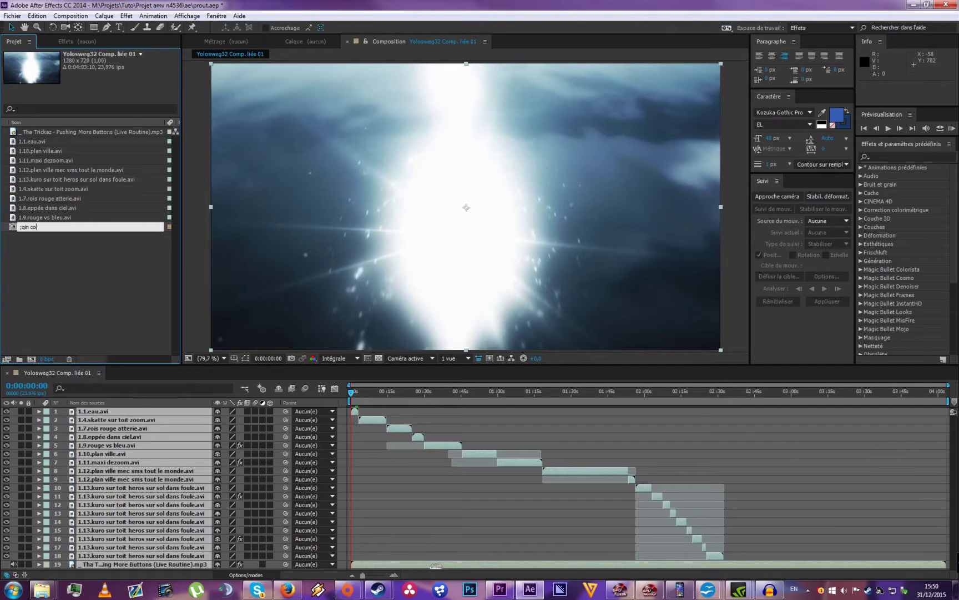
{"action": "key", "text": "BackSpace"}
{"action": "key", "text": "BackSpace"}
{"action": "key", "text": "BackSpace"}
{"action": "key", "text": "BackSpace"}
{"action": "key", "text": "BackSpace"}
{"action": "key", "text": "BackSpace"}
{"action": "key", "text": "BackSpace"}
{"action": "key", "text": "alt+shift"}
{"action": "type", "text": "Main comp"}
{"action": "key", "text": "Return"}
Step: Create project folders named Comp, Pre comp, Rush and Son, nest Pre comp inside Comp, and sort the composition, footage and music into them
{"action": "left_click", "coordinate": [18, 359]}
{"action": "left_click", "coordinate": [19, 359]}
{"action": "left_click", "coordinate": [18, 359]}
{"action": "left_click", "coordinate": [18, 359]}
{"action": "left_click", "coordinate": [31, 236]}
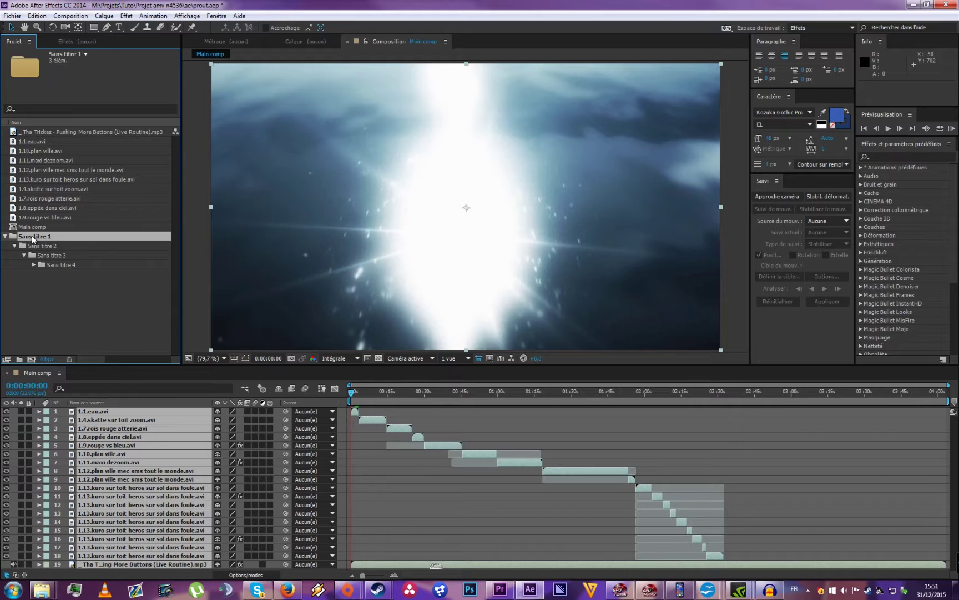
{"action": "left_click", "coordinate": [28, 156], "text": "shift"}
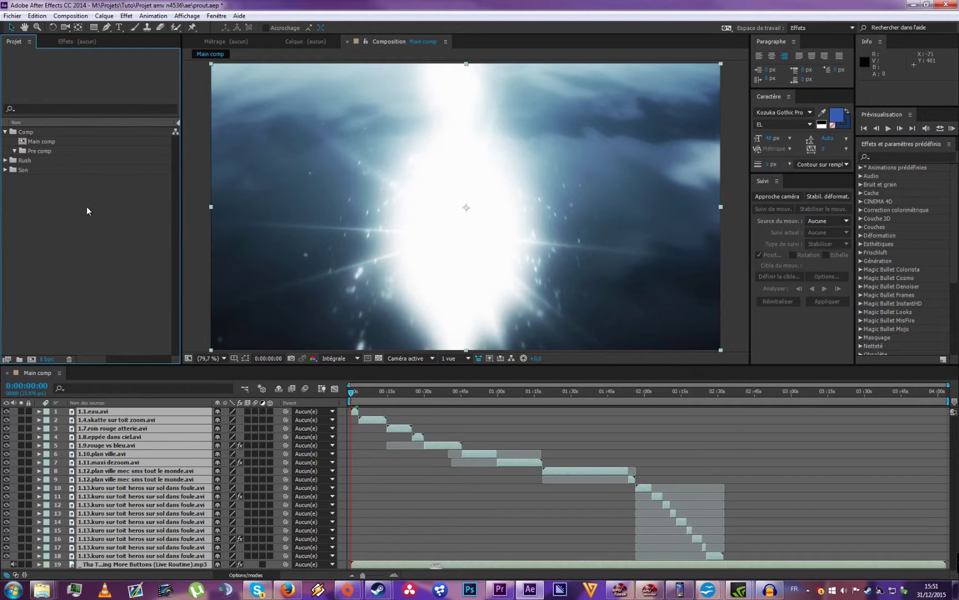
Step: Deselect all layers, move the playhead to 0:00:51:11 and select the 1.9.rouge vs bleu.avi layer
{"action": "left_click", "coordinate": [432, 460]}
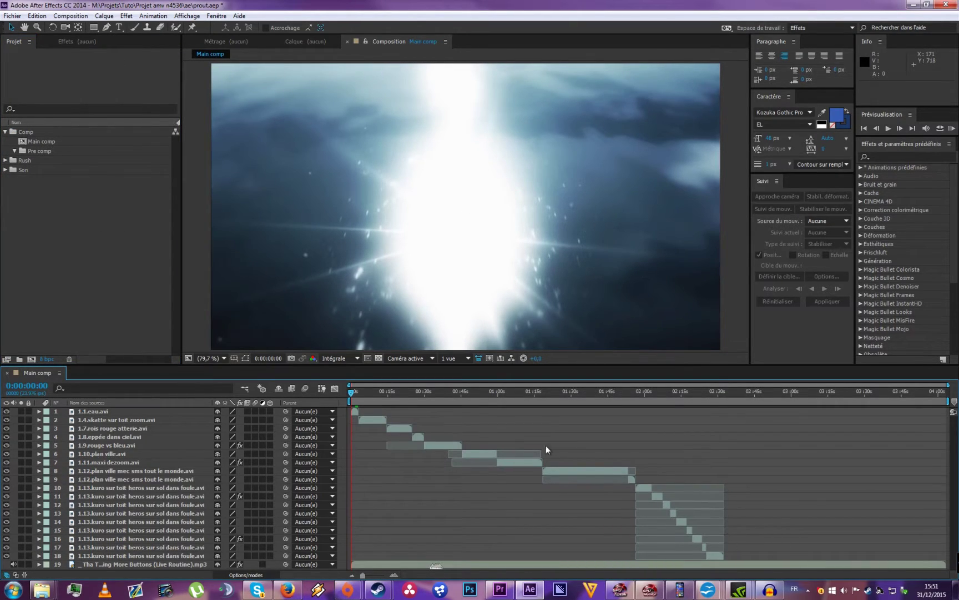
{"action": "left_click_drag", "start_coordinate": [360, 392], "coordinate": [477, 412]}
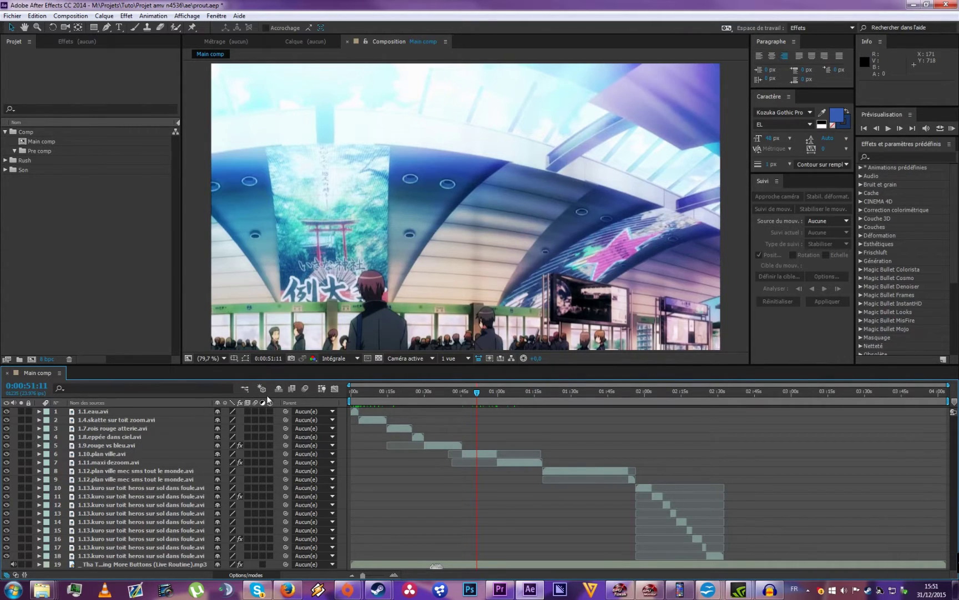
{"action": "left_click", "coordinate": [132, 446]}
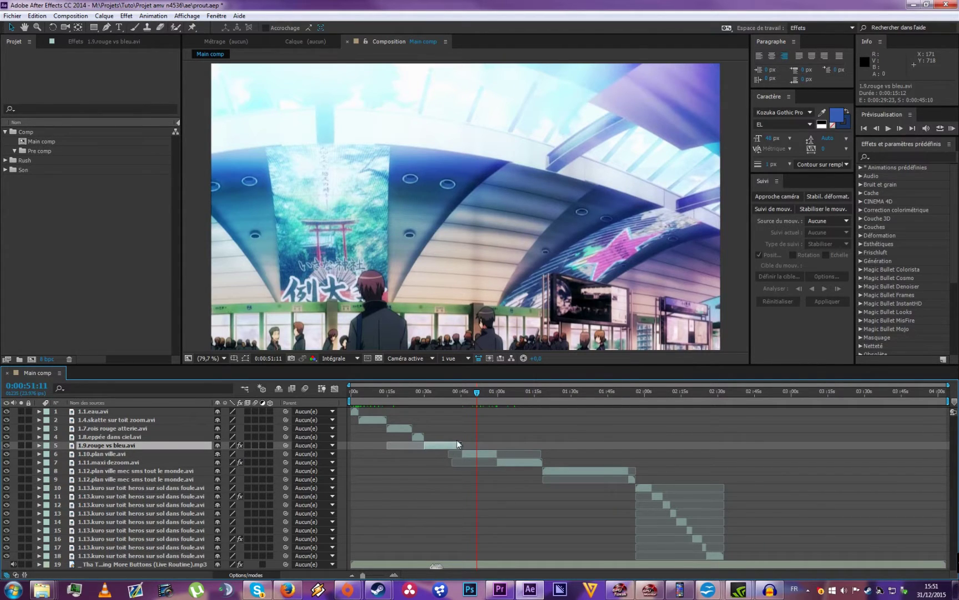
Step: Move the playhead to 0:00:36:03 and examine the effect controls and transform properties of the 1.9.rouge vs bleu.avi layer
{"action": "left_click_drag", "start_coordinate": [449, 393], "coordinate": [440, 396]}
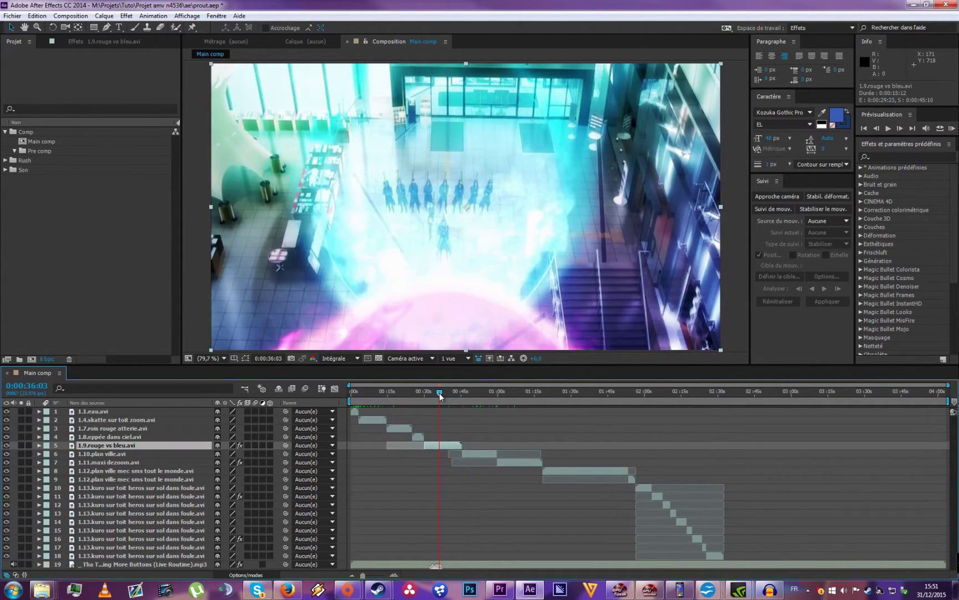
{"action": "left_click", "coordinate": [76, 40]}
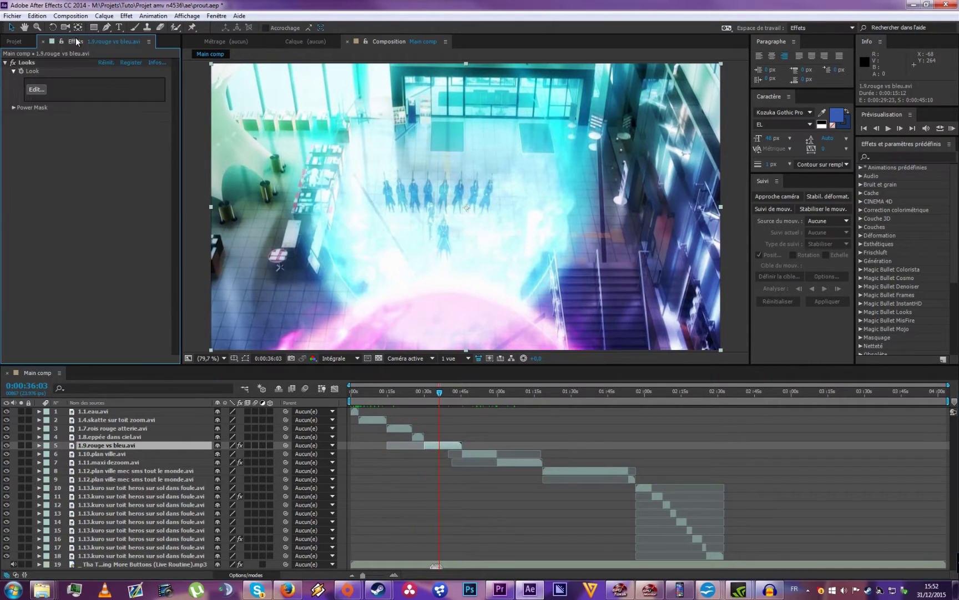
{"action": "left_click", "coordinate": [38, 64]}
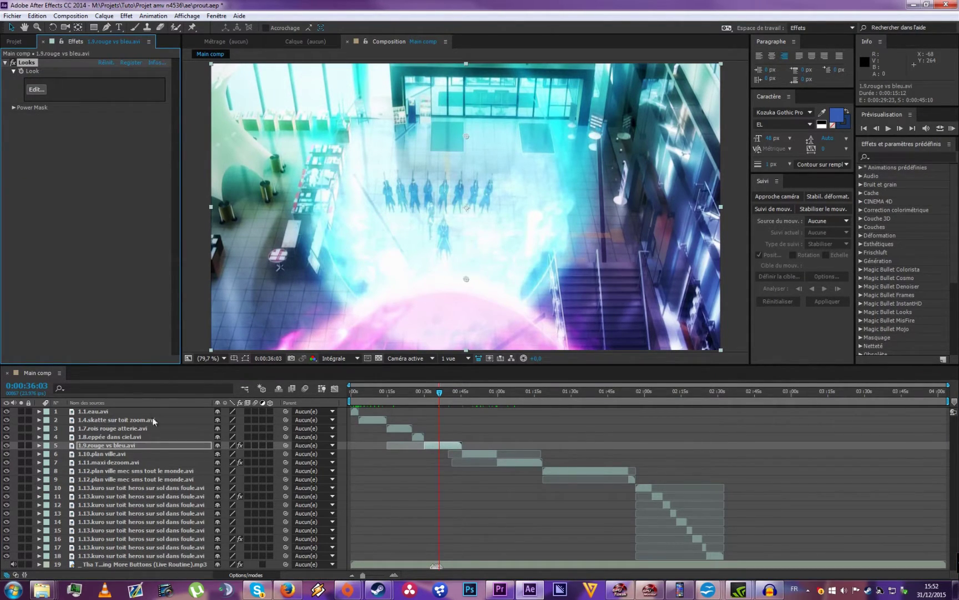
{"action": "left_click", "coordinate": [191, 444]}
{"action": "left_click", "coordinate": [38, 445]}
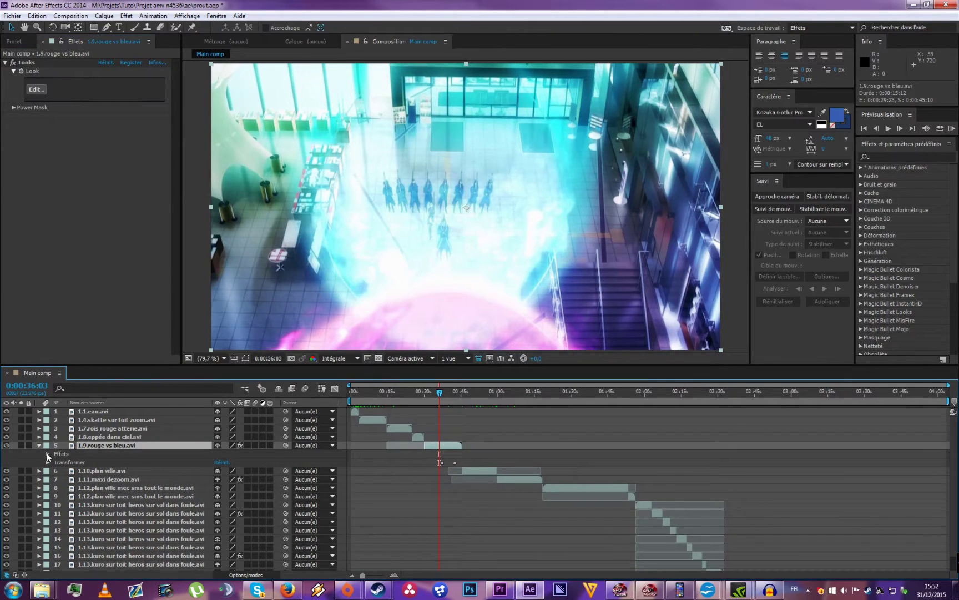
{"action": "left_click", "coordinate": [48, 461]}
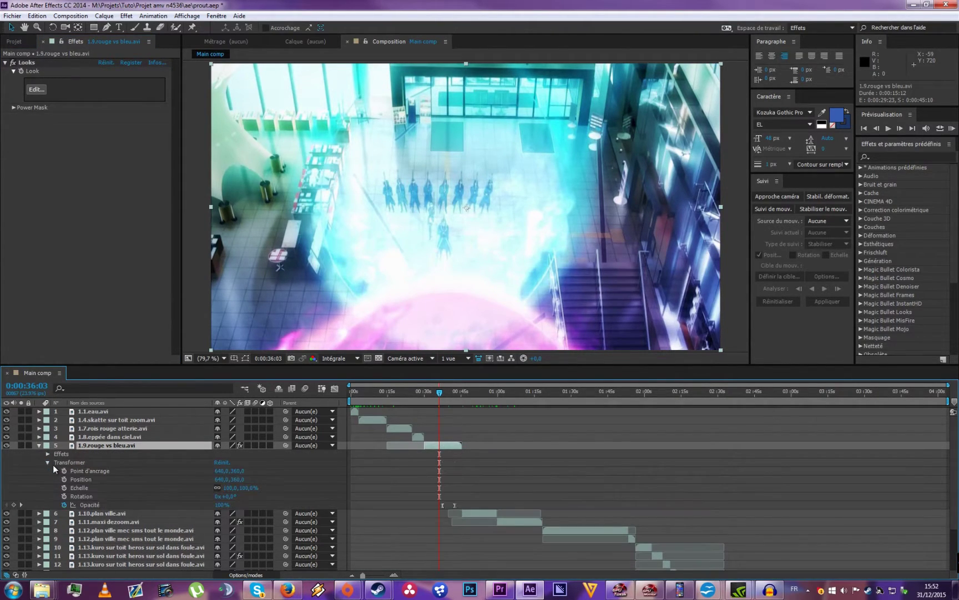
Step: Compare with the linked clip's Trajectoire settings in Premiere Pro, and return to After Effects
{"action": "key", "text": "alt+Tab"}
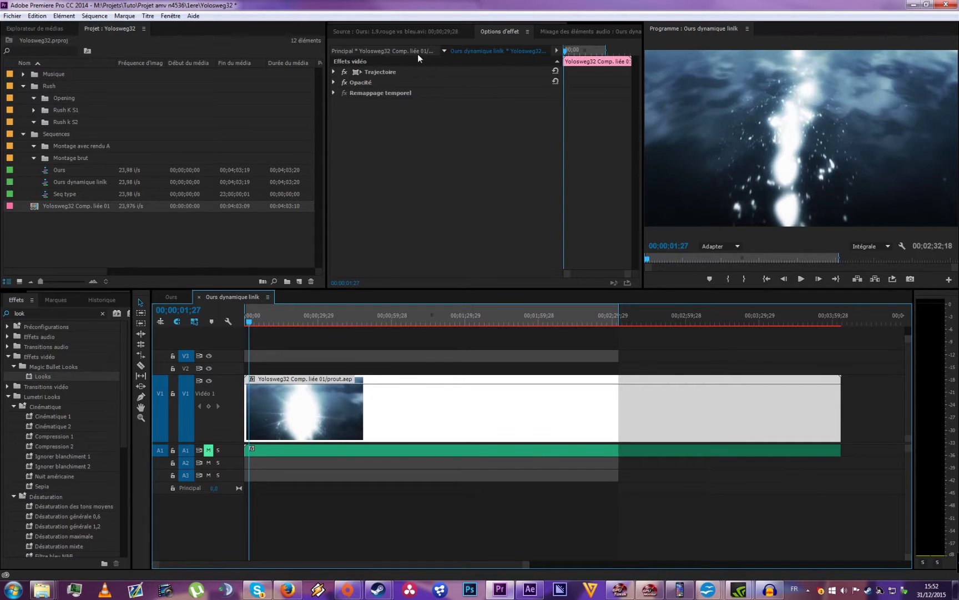
{"action": "left_click", "coordinate": [335, 72]}
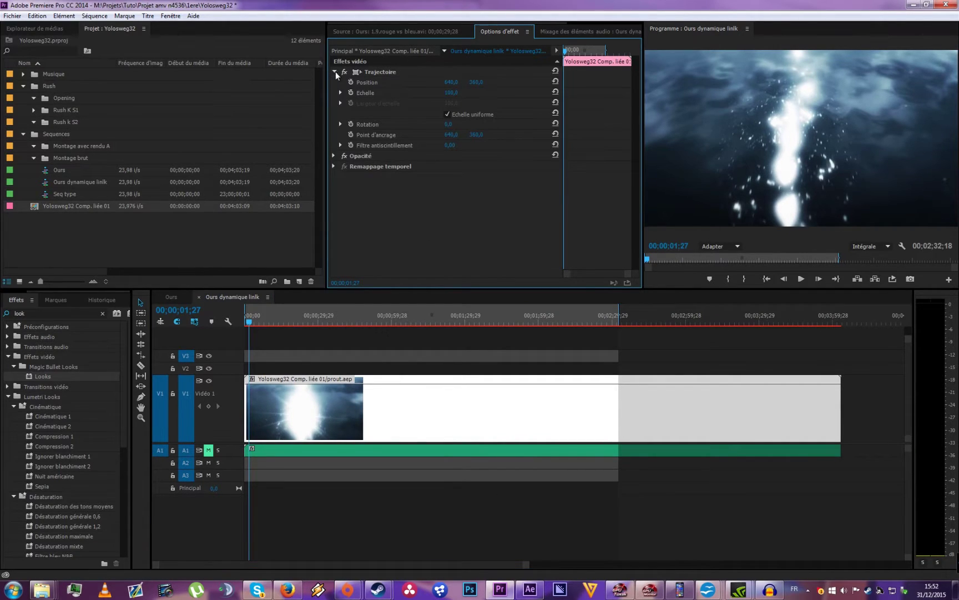
{"action": "key", "text": "alt+Tab"}
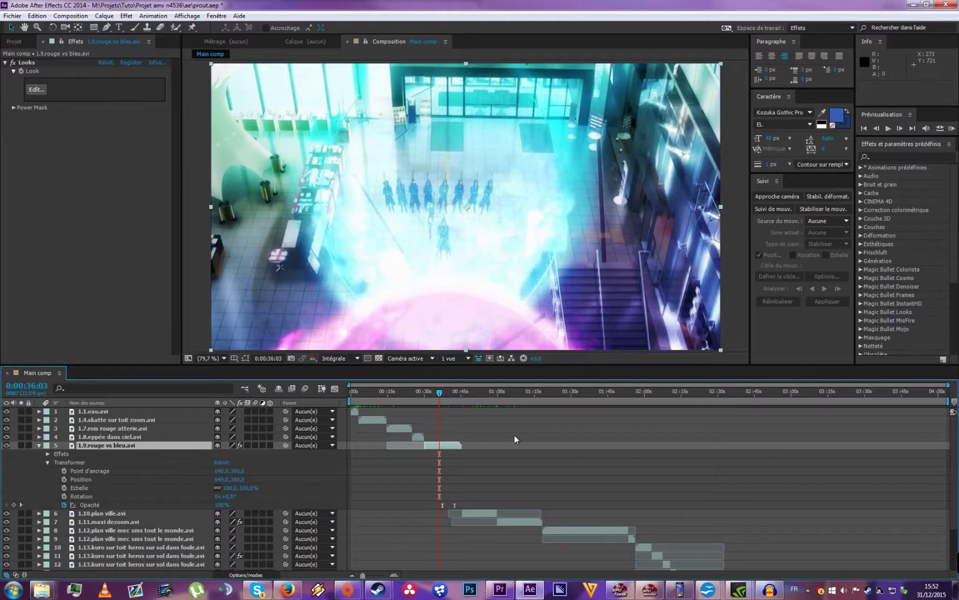
Step: Move the playhead to 0:00:38:04 and examine the opacity keyframes of 1.9.rouge vs bleu.avi at different timeline zoom levels
{"action": "left_click", "coordinate": [444, 393]}
{"action": "scroll", "coordinate": [489, 476], "scroll_direction": "up", "scroll_amount": 5}
{"action": "scroll", "coordinate": [489, 476], "scroll_direction": "down", "scroll_amount": 10}
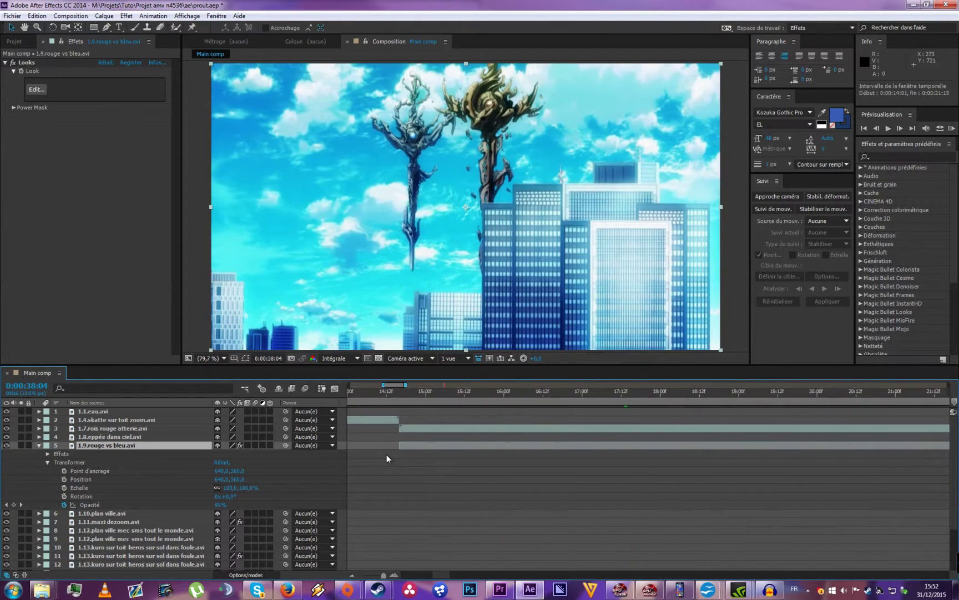
{"action": "scroll", "coordinate": [433, 460], "scroll_direction": "down", "scroll_amount": 3}
{"action": "scroll", "coordinate": [440, 481], "scroll_direction": "up", "scroll_amount": 3}
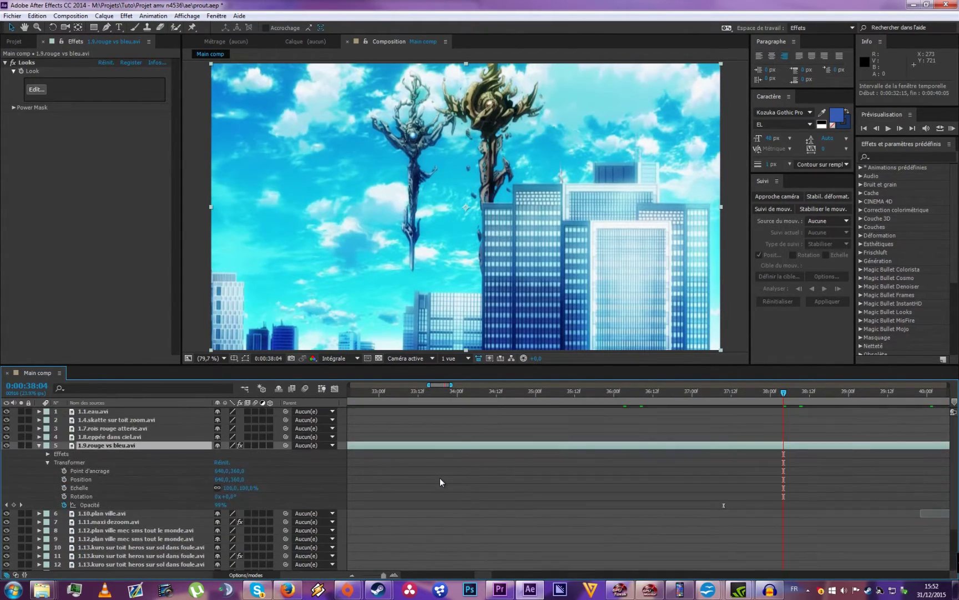
{"action": "scroll", "coordinate": [440, 482], "scroll_direction": "down", "scroll_amount": 3}
{"action": "scroll", "coordinate": [440, 482], "scroll_direction": "up", "scroll_amount": 3}
{"action": "scroll", "coordinate": [441, 478], "scroll_direction": "down", "scroll_amount": 3}
{"action": "left_click_drag", "start_coordinate": [472, 385], "coordinate": [714, 385]}
{"action": "left_click_drag", "start_coordinate": [655, 384], "coordinate": [513, 376]}
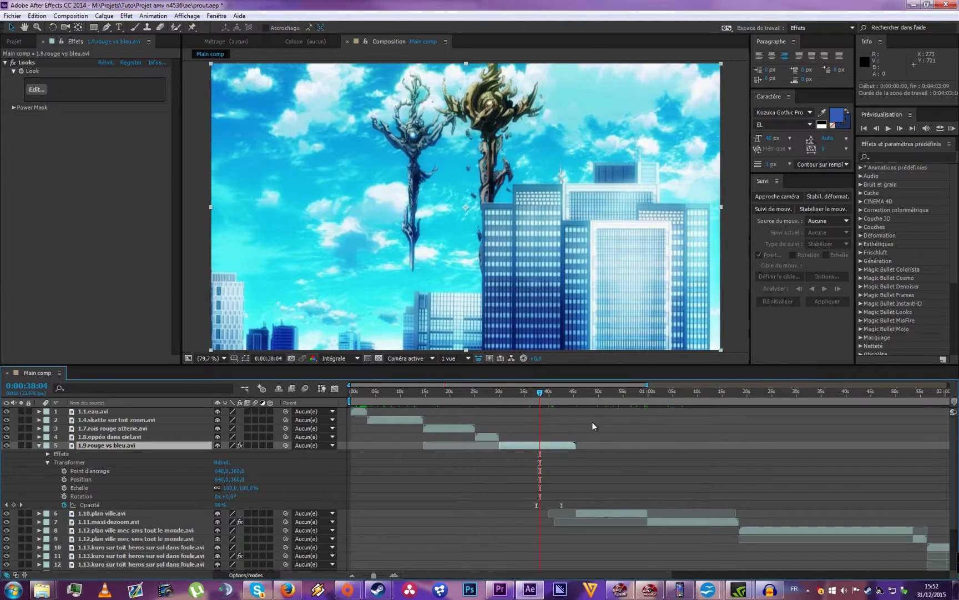
{"action": "key", "text": "minus"}
{"action": "left_click", "coordinate": [582, 459]}
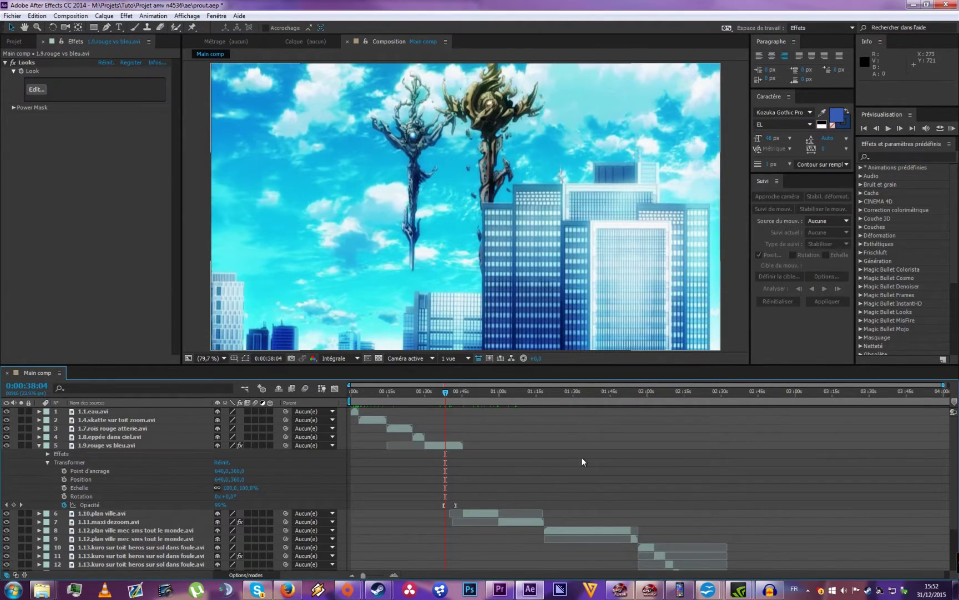
{"action": "left_click", "coordinate": [443, 448]}
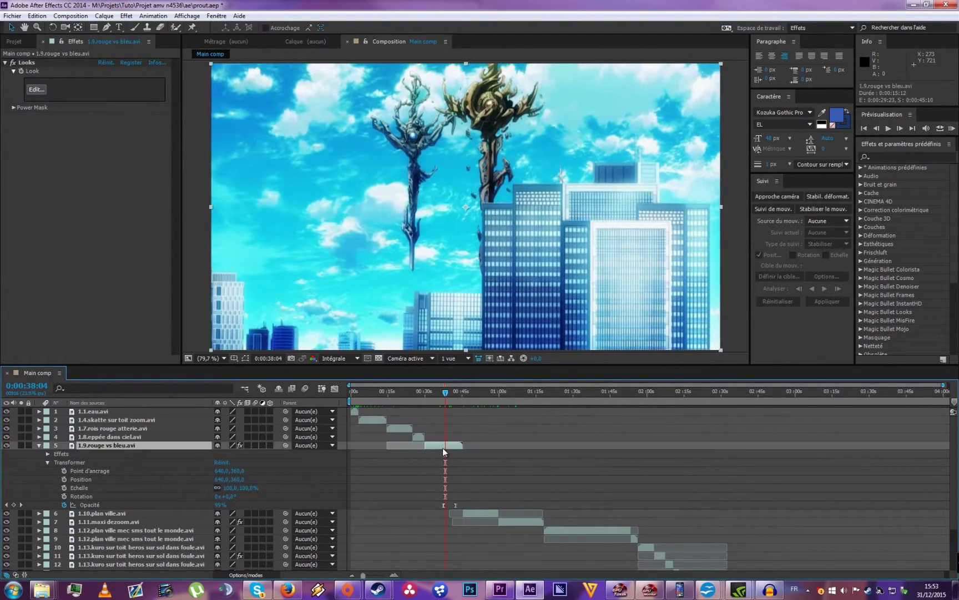
Step: Switch to Premiere Pro and preview the linked composition in the Ours dynamique link sequence at several points, including 00;00;45;12
{"action": "left_click", "coordinate": [500, 590]}
{"action": "right_click", "coordinate": [340, 407]}
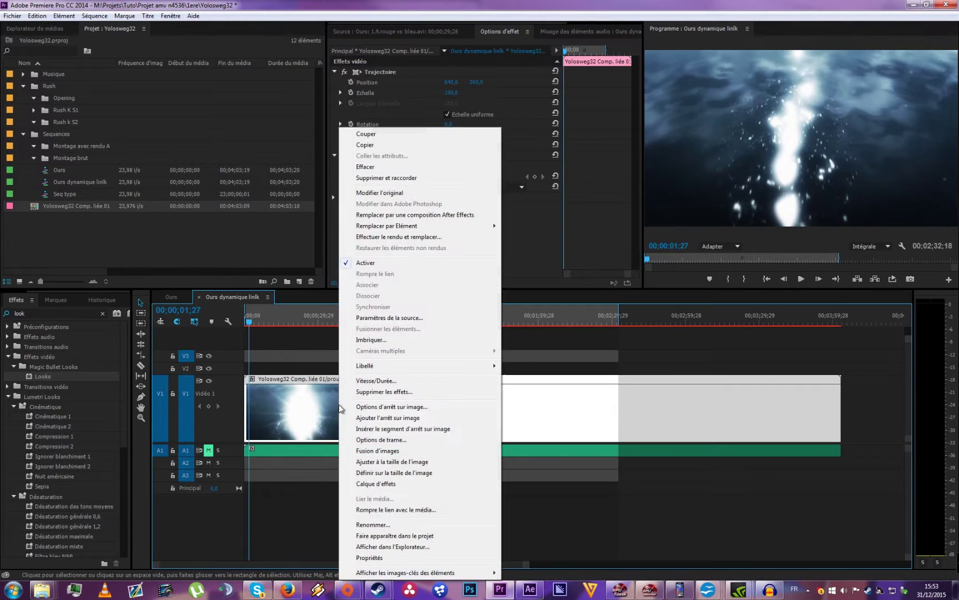
{"action": "left_click", "coordinate": [626, 382]}
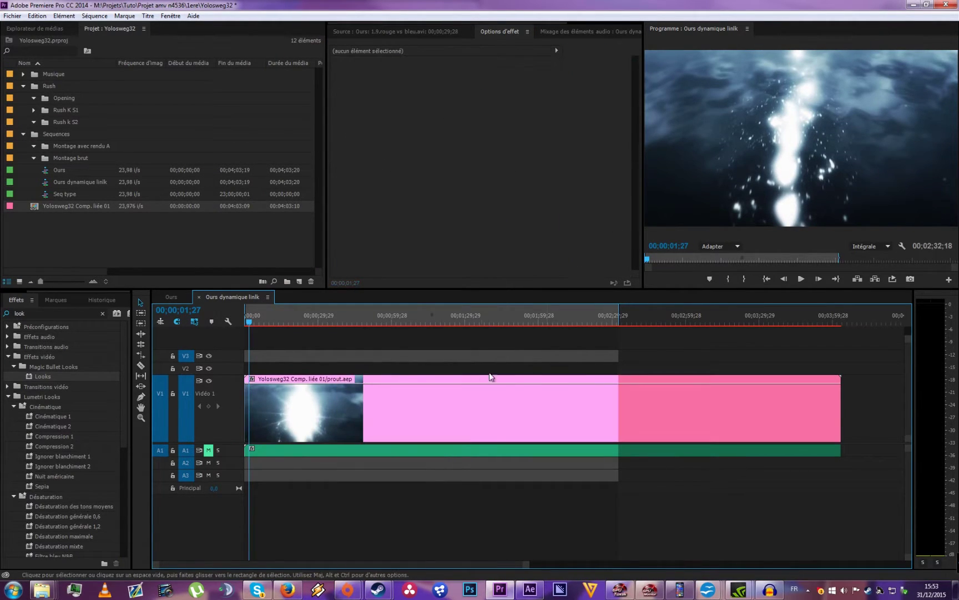
{"action": "key", "text": "minus"}
{"action": "key", "text": "minus"}
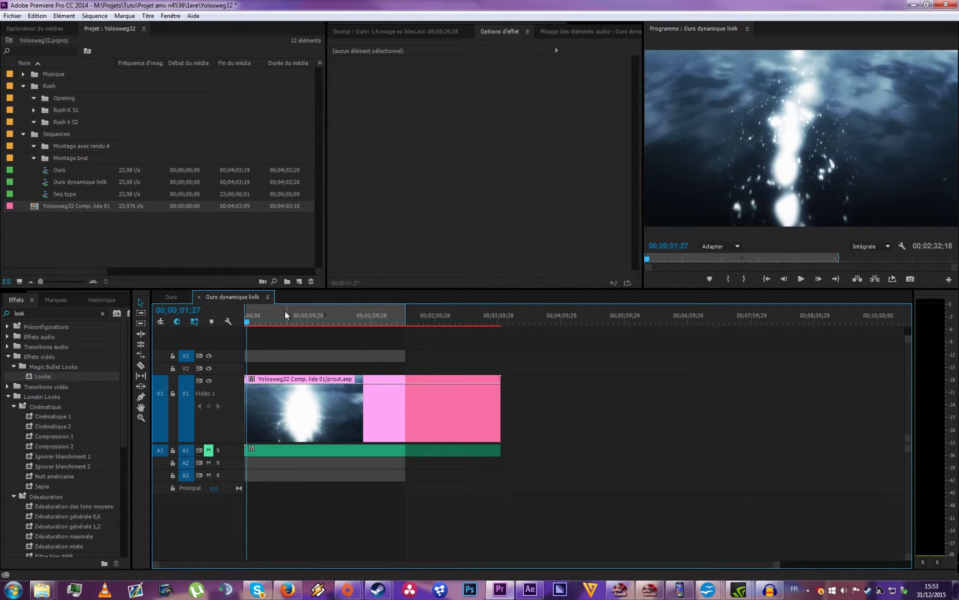
{"action": "left_click", "coordinate": [265, 322]}
{"action": "key", "text": "space"}
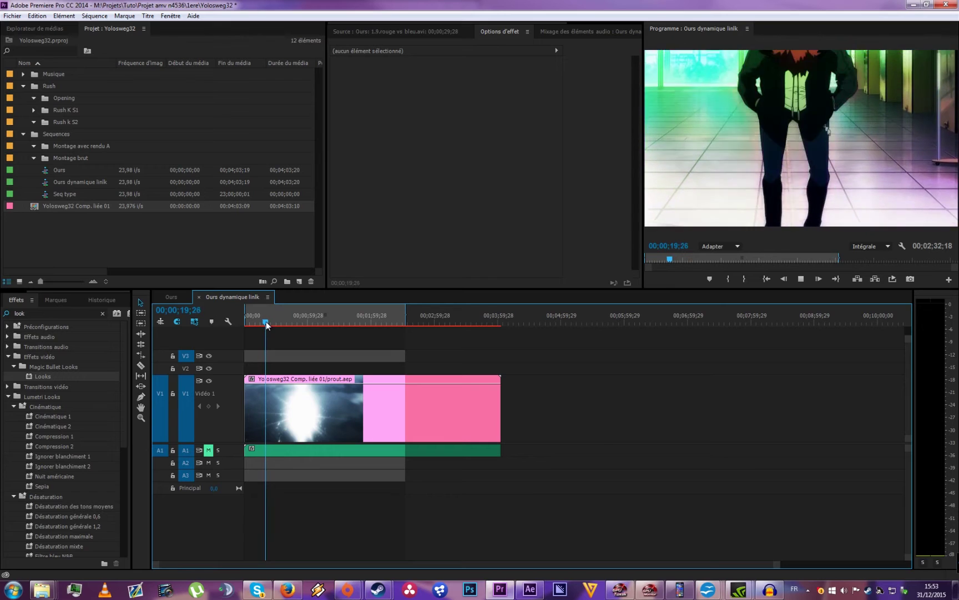
{"action": "key", "text": "space"}
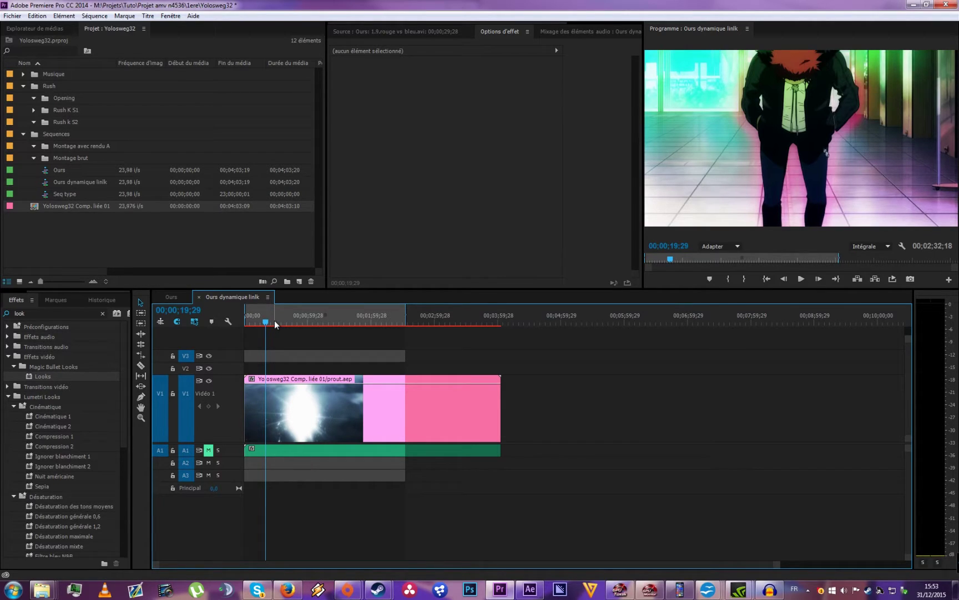
{"action": "left_click_drag", "start_coordinate": [276, 325], "coordinate": [246, 322]}
{"action": "left_click", "coordinate": [293, 316]}
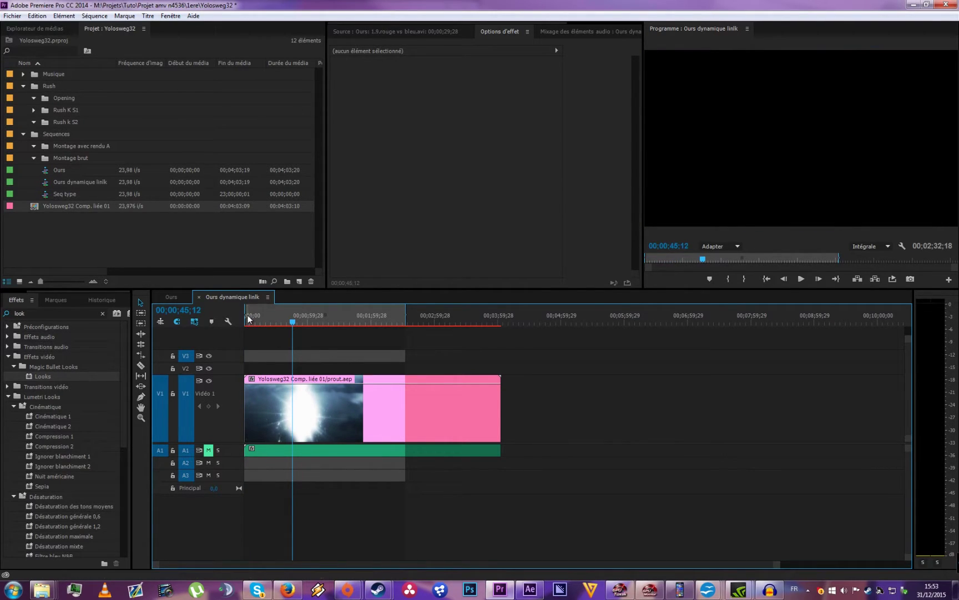
Step: Bring up the original Ours sequence in Premiere Pro and switch back to After Effects
{"action": "left_click", "coordinate": [55, 168]}
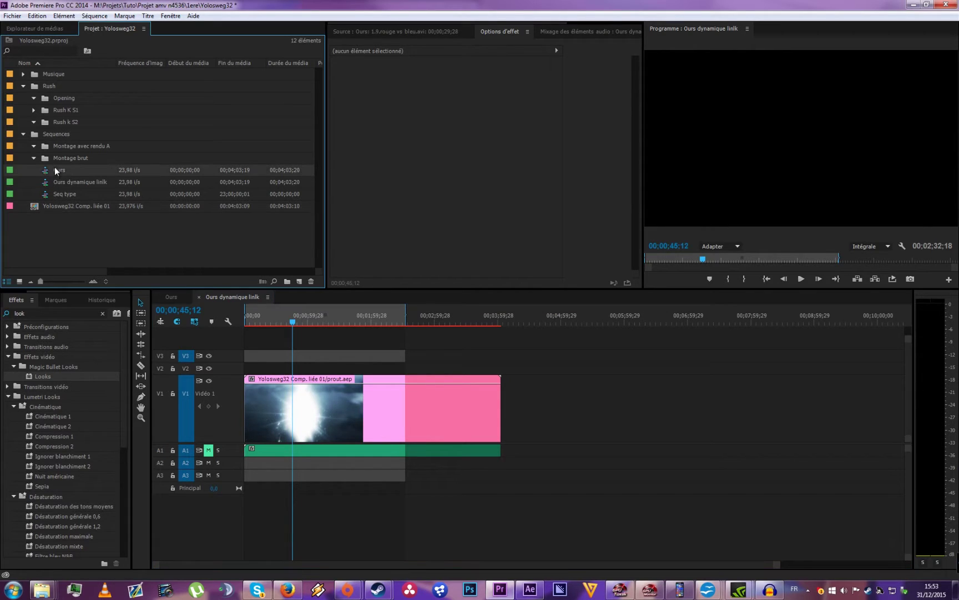
{"action": "left_click", "coordinate": [169, 296]}
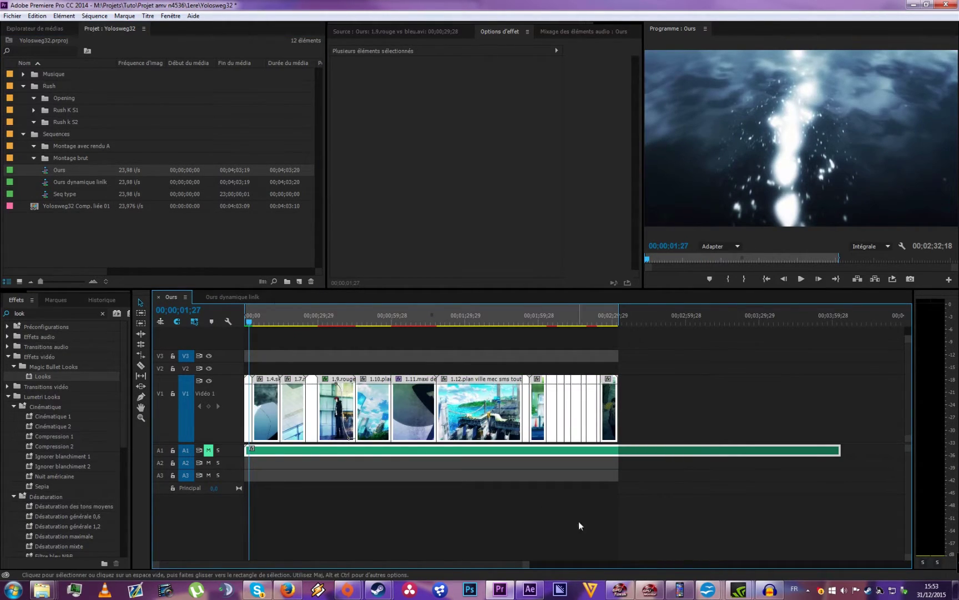
{"action": "left_click", "coordinate": [530, 588]}
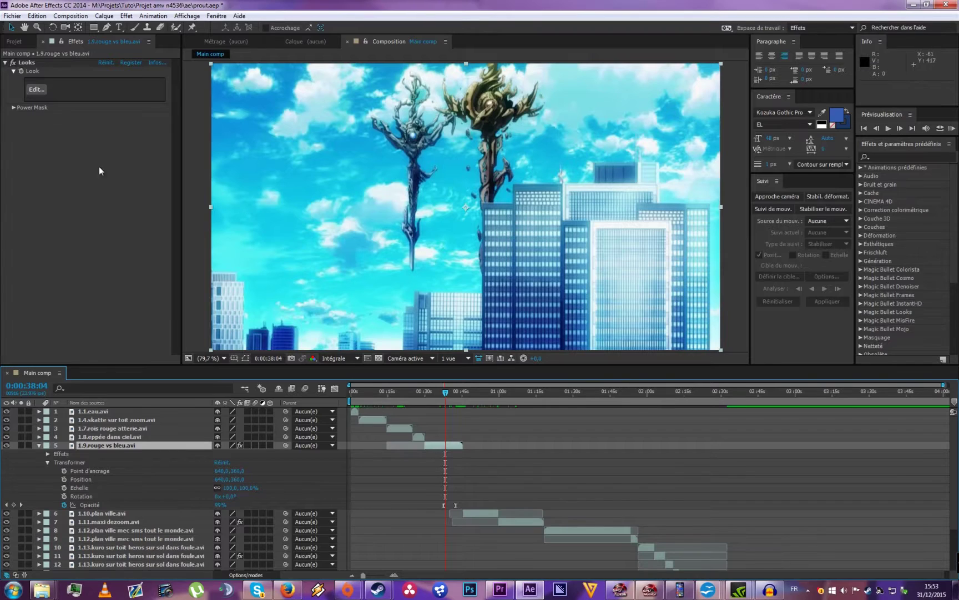
Step: Delete the Main comp composition and the footage in the Rush folder from the project
{"action": "left_click", "coordinate": [19, 43]}
{"action": "left_click", "coordinate": [37, 141]}
{"action": "key", "text": "Delete"}
{"action": "key", "text": "Return"}
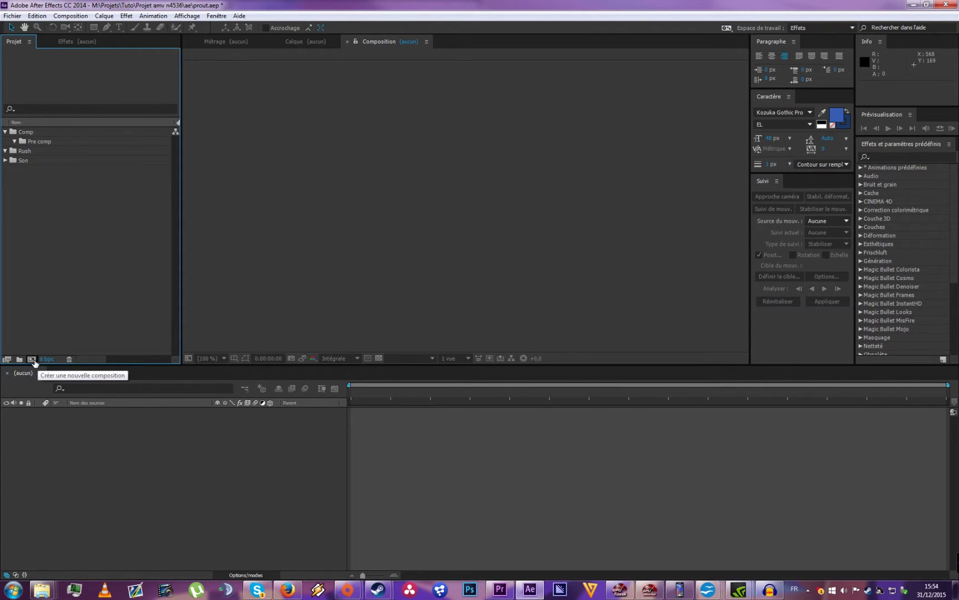
Step: Create a 1280 x 720 composition named "Main comp" at 23,976 fps lasting 0:00:20:09, and move it into the Comp folder
{"action": "left_click", "coordinate": [34, 361]}
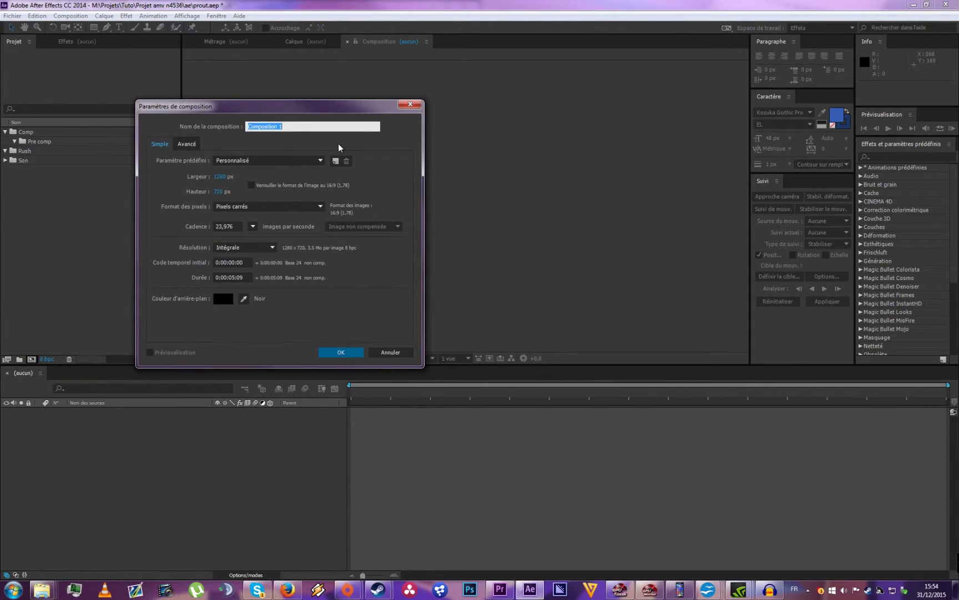
{"action": "type", "text": "Main comp"}
{"action": "left_click", "coordinate": [252, 224]}
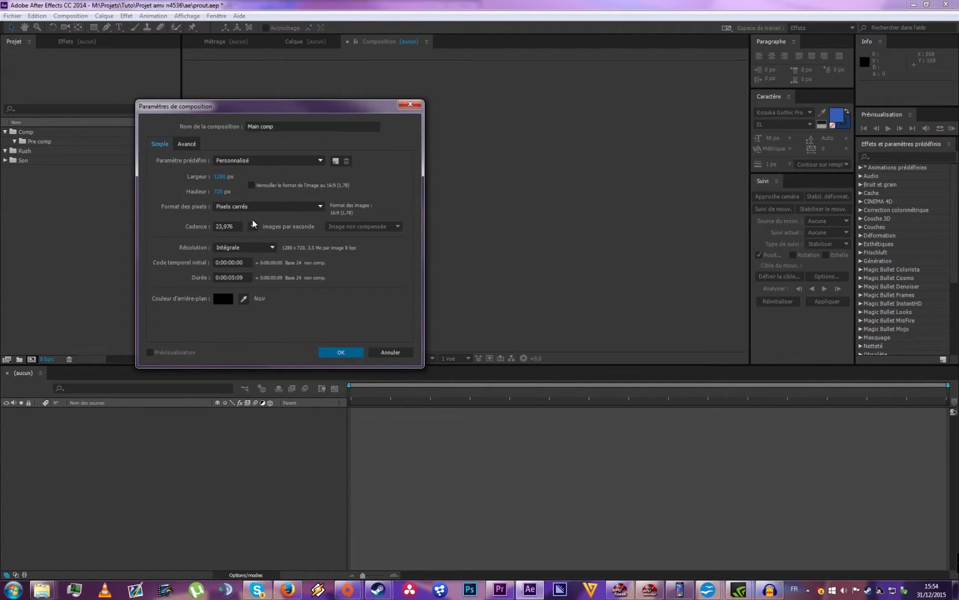
{"action": "left_click", "coordinate": [252, 224]}
{"action": "left_click", "coordinate": [276, 273]}
{"action": "left_click", "coordinate": [341, 352]}
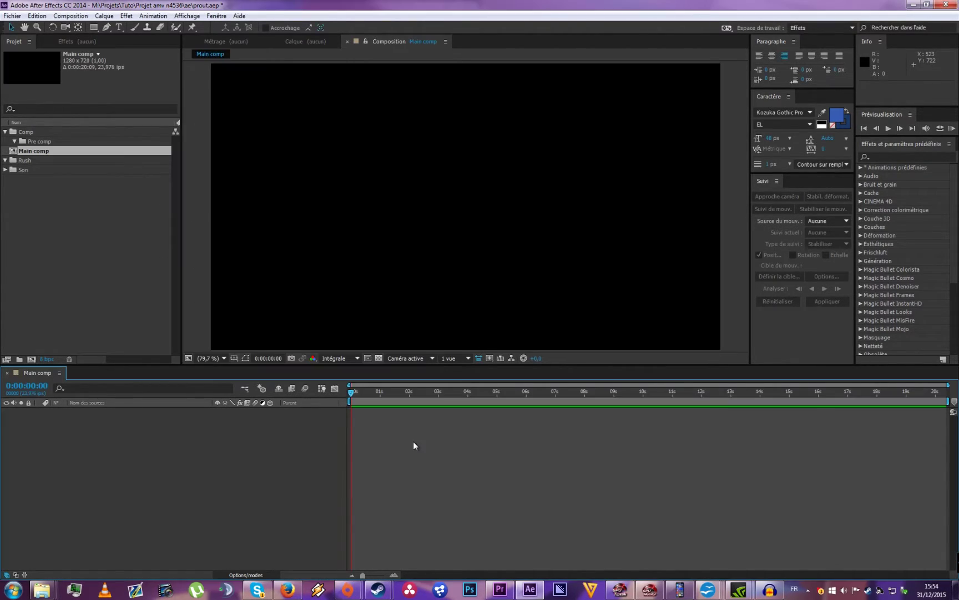
{"action": "left_click_drag", "start_coordinate": [40, 151], "coordinate": [29, 133]}
{"action": "left_click", "coordinate": [362, 414]}
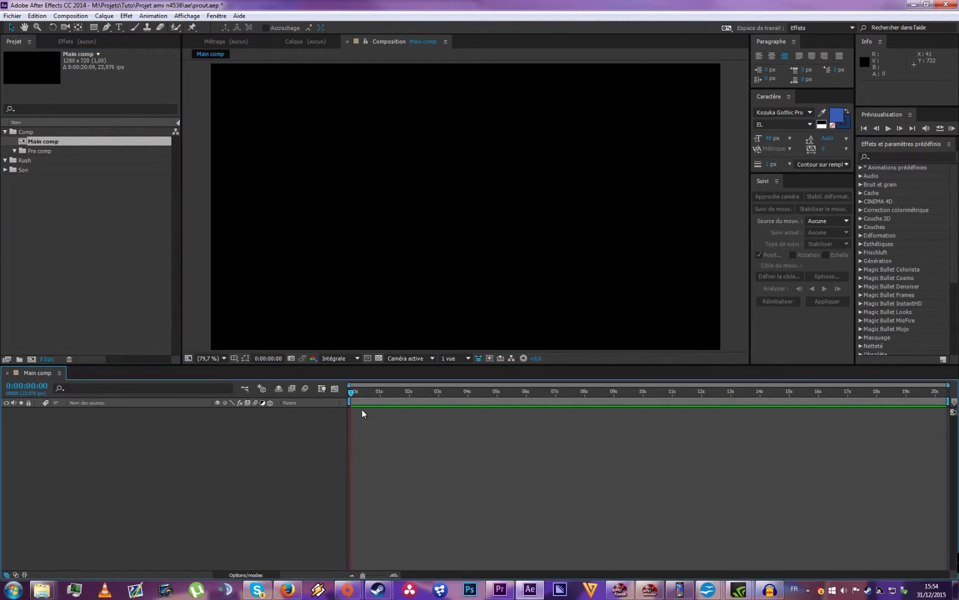
Step: Switch to Premiere Pro and copy all video and audio clips of the Ours sequence
{"action": "left_click", "coordinate": [500, 590]}
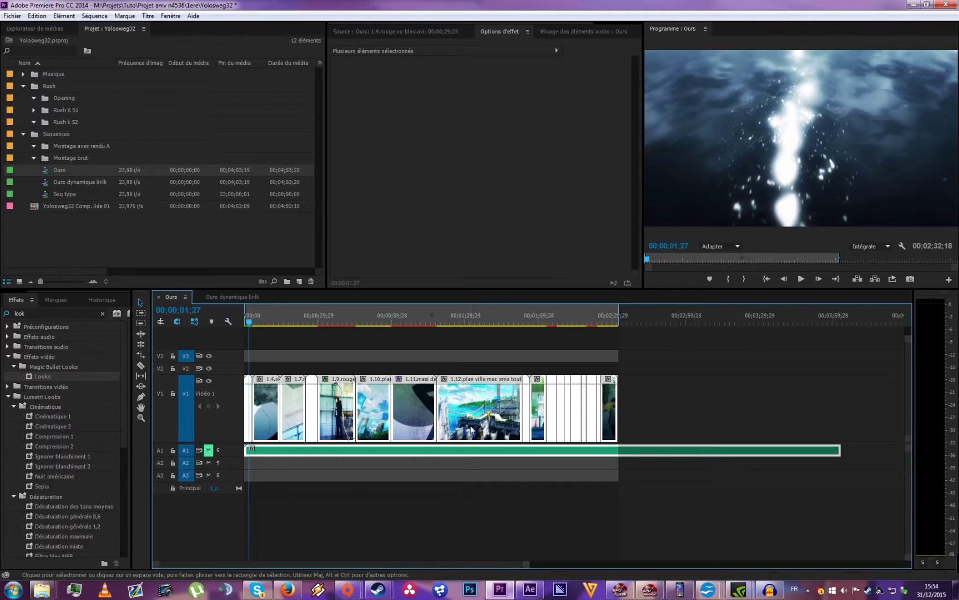
{"action": "left_click_drag", "start_coordinate": [669, 349], "coordinate": [219, 502]}
{"action": "left_click", "coordinate": [37, 16]}
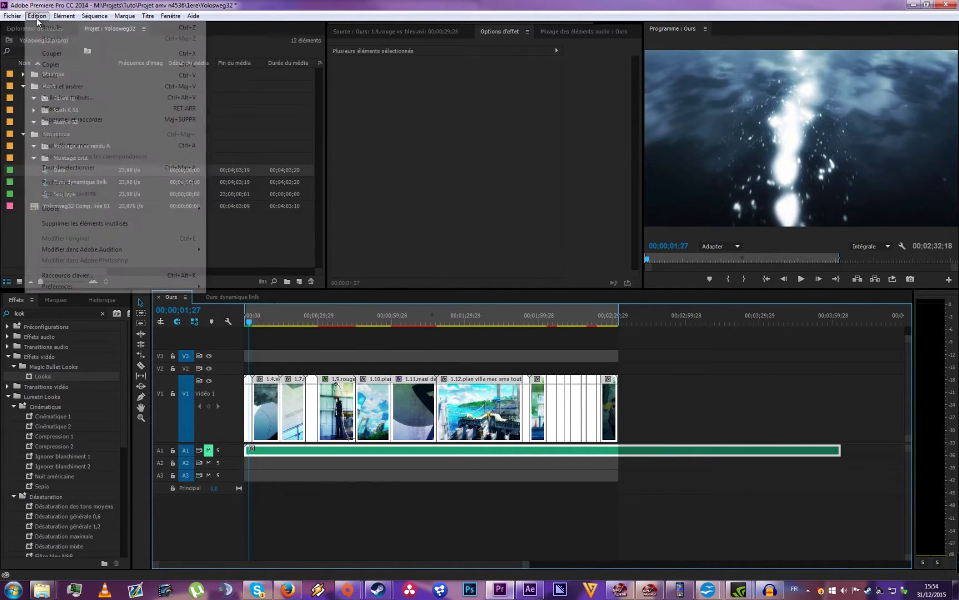
{"action": "left_click", "coordinate": [51, 64]}
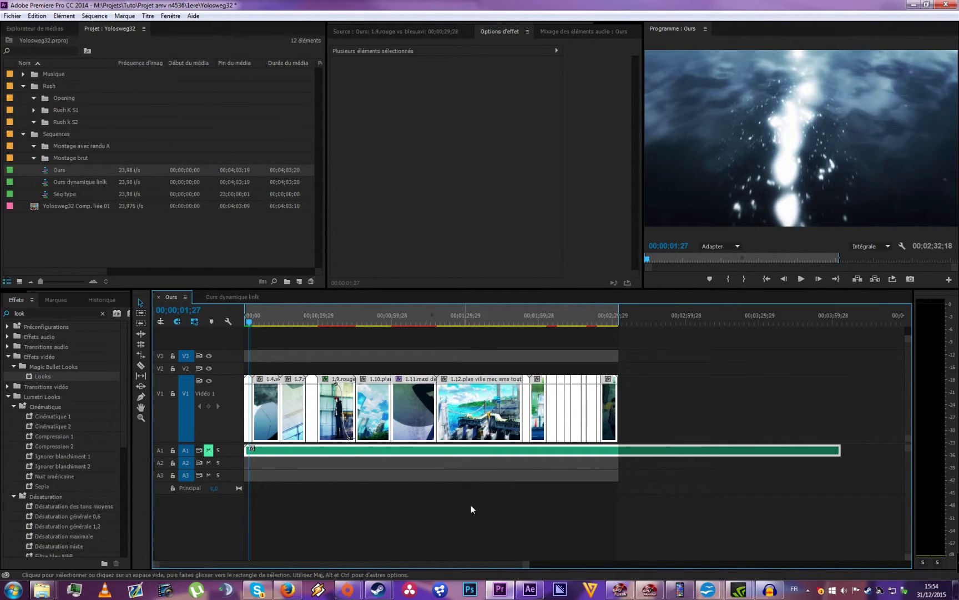
{"action": "left_click", "coordinate": [561, 443]}
Step: Switch to After Effects, paste the copied clips into Main comp and fit the whole composition in the timeline
{"action": "left_click", "coordinate": [530, 590]}
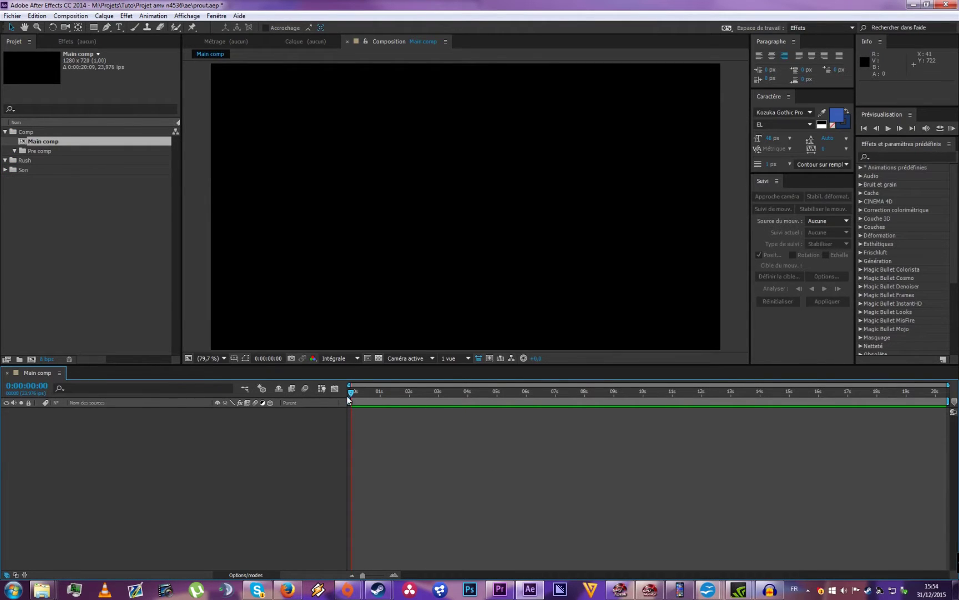
{"action": "key", "text": "ctrl+v"}
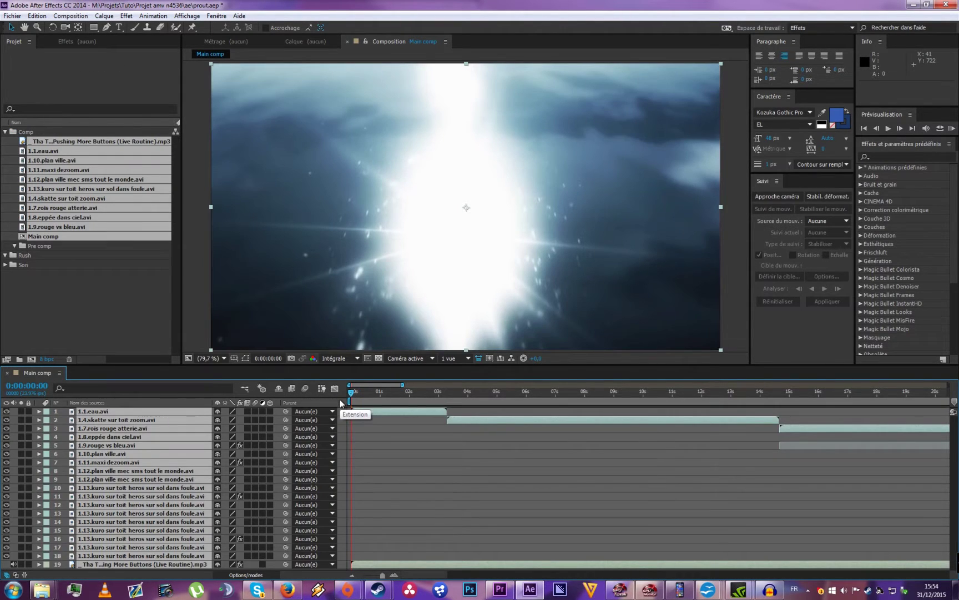
{"action": "key", "text": "semicolon"}
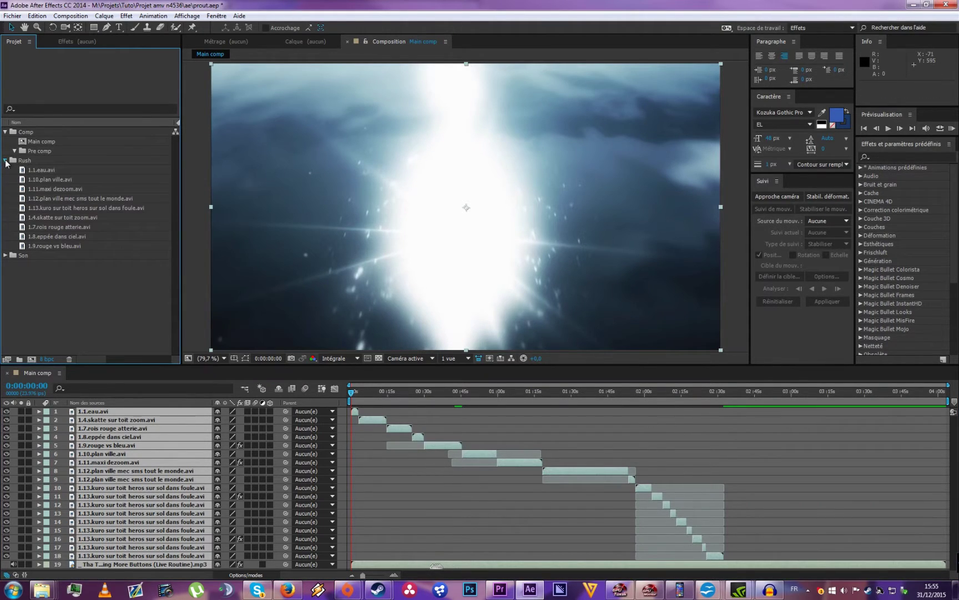
Step: Sort the pasted footage into the Rush folder and the music into Son, deselect all layers and return to Premiere Pro
{"action": "left_click_drag", "start_coordinate": [83, 189], "coordinate": [24, 255]}
{"action": "left_click", "coordinate": [500, 478]}
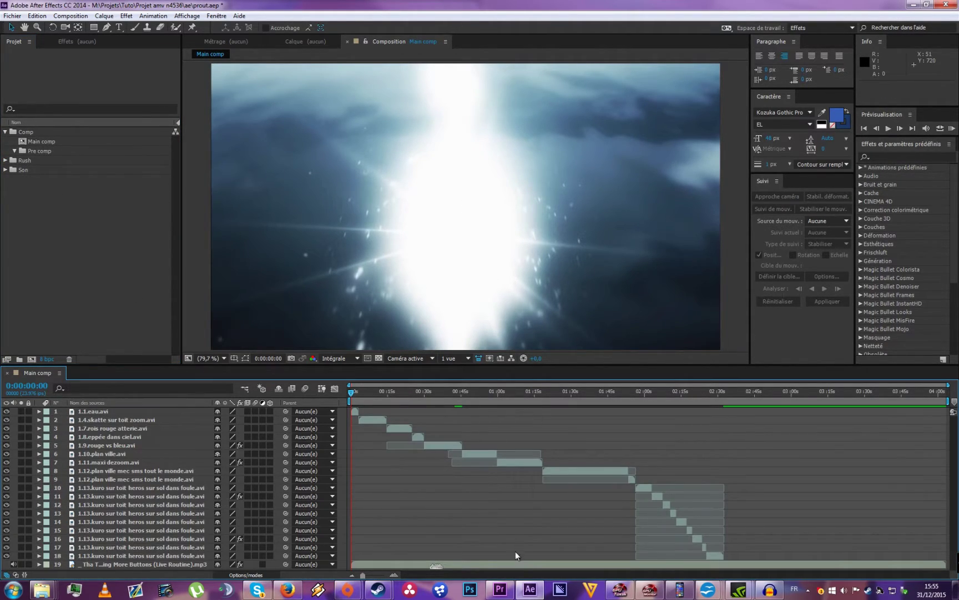
{"action": "left_click", "coordinate": [500, 589]}
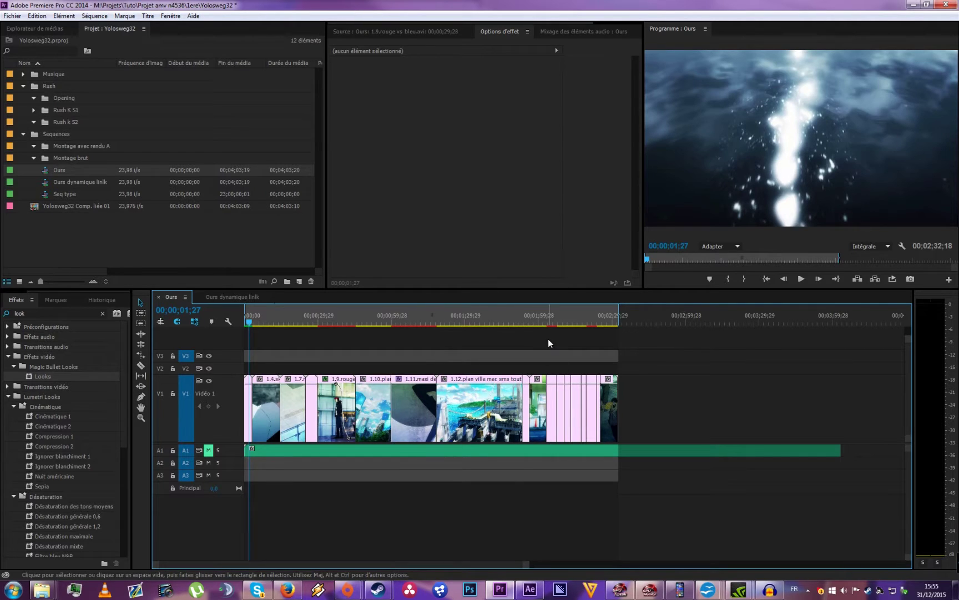
Step: Recut clips 1.11 and 1.12 in the Ours sequence with gaps between the pieces, and copy clips 1.10 to 1.12
{"action": "key", "text": "alt+Tab"}
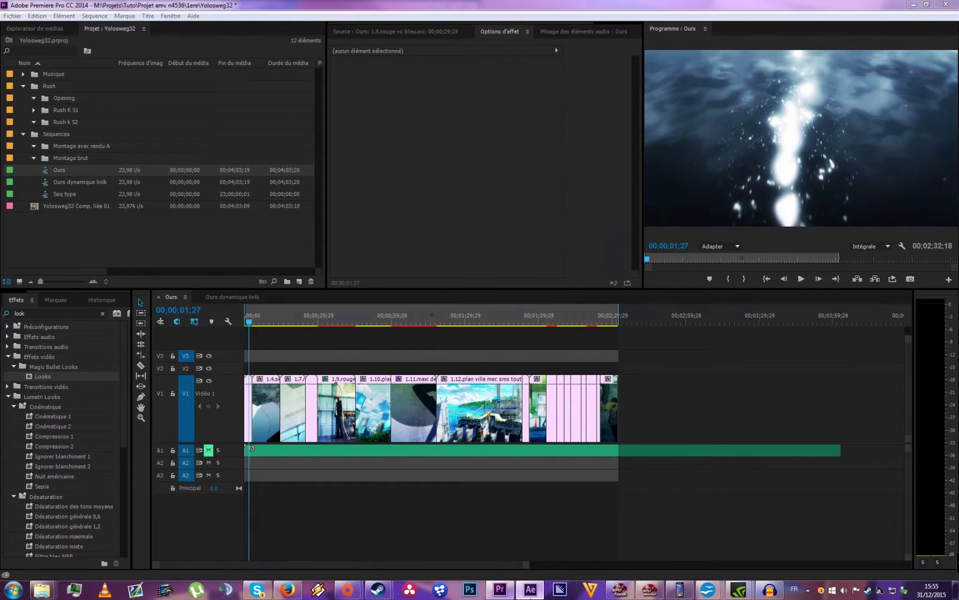
{"action": "key", "text": "alt+Tab"}
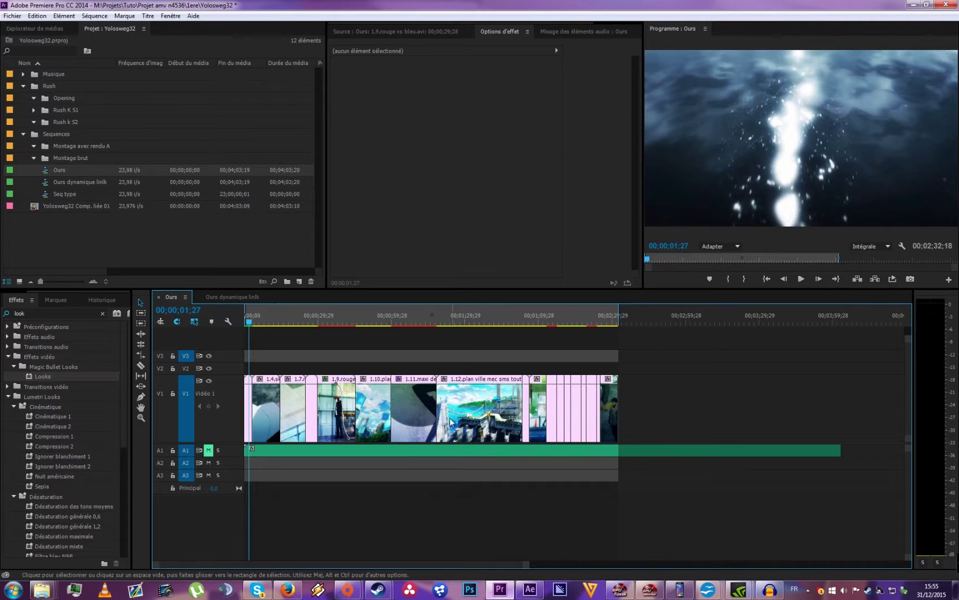
{"action": "left_click_drag", "start_coordinate": [397, 405], "coordinate": [433, 407]}
{"action": "key", "text": "c"}
{"action": "left_click", "coordinate": [500, 402]}
{"action": "key", "text": "v"}
{"action": "left_click_drag", "start_coordinate": [507, 353], "coordinate": [393, 428]}
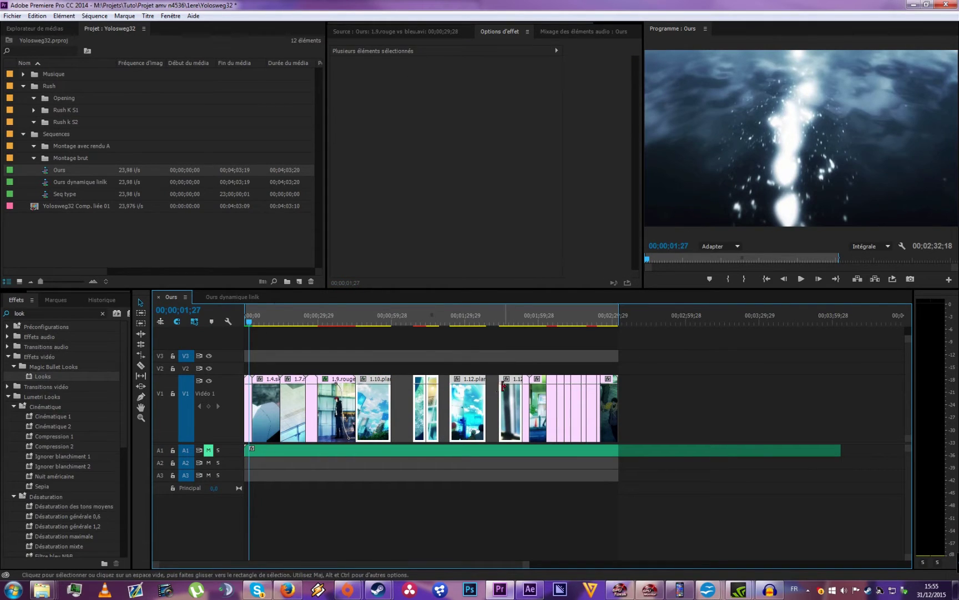
{"action": "left_click_drag", "start_coordinate": [383, 357], "coordinate": [518, 420]}
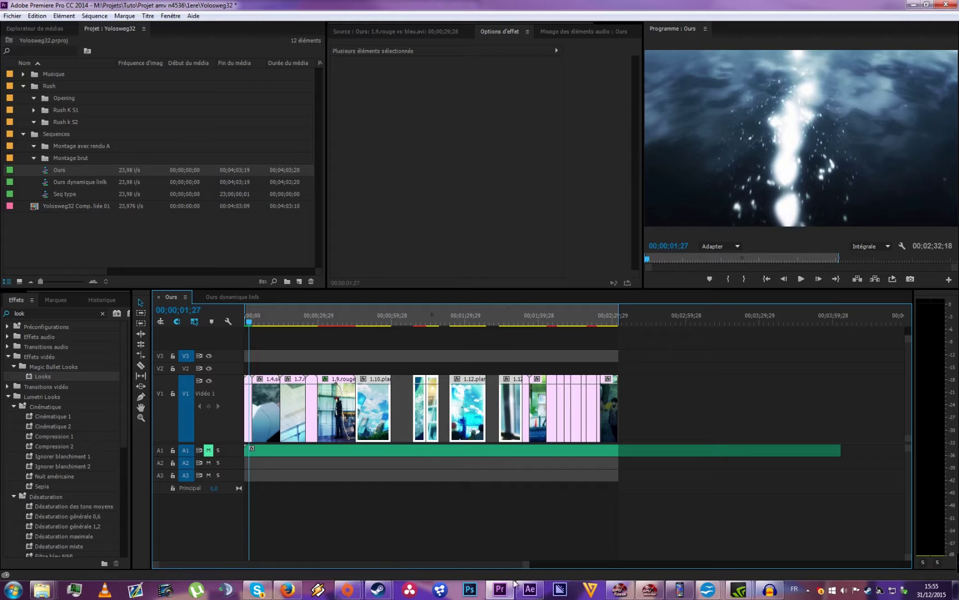
Step: Switch to After Effects, paste the recut clips into Main comp and move their layers directly below the 1.9.rouge vs bleu layer
{"action": "left_click", "coordinate": [531, 590]}
{"action": "key", "text": "ctrl+v"}
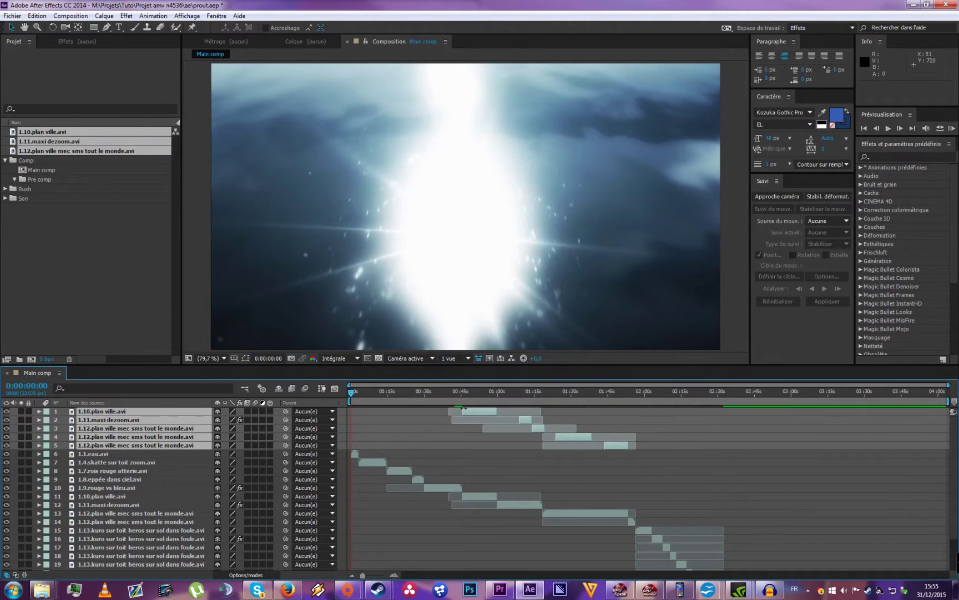
{"action": "left_click_drag", "start_coordinate": [191, 441], "coordinate": [192, 494]}
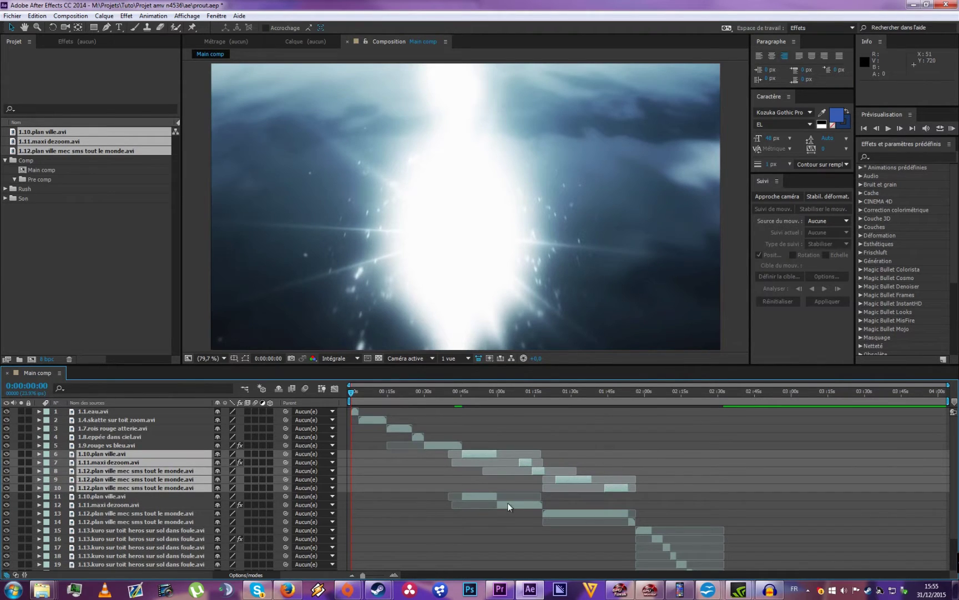
Step: Delete the older 1.10, 1.11 and 1.12 layers that sit below the newly pasted ones
{"action": "left_click", "coordinate": [484, 497]}
{"action": "left_click", "coordinate": [631, 522], "text": "shift"}
{"action": "key", "text": "Delete"}
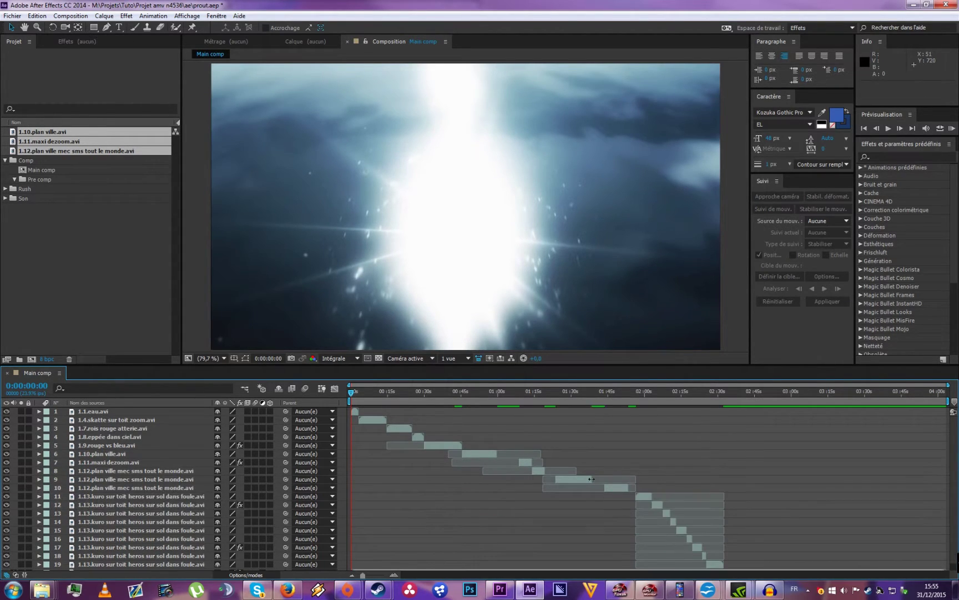
Step: Switch to Premiere Pro and examine the linked composition clip in the Ours dynamique linlk sequence
{"action": "left_click", "coordinate": [500, 589]}
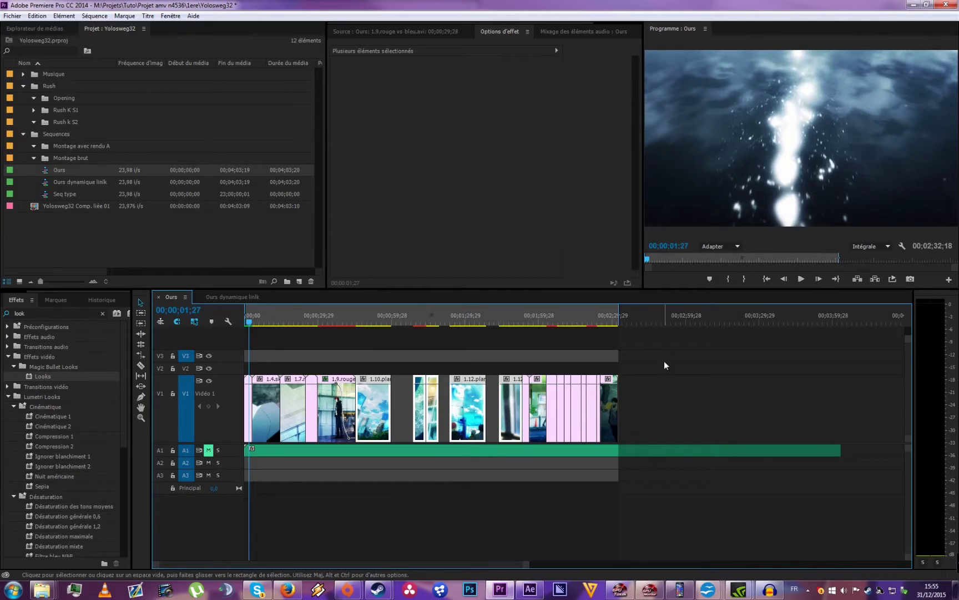
{"action": "left_click", "coordinate": [233, 297]}
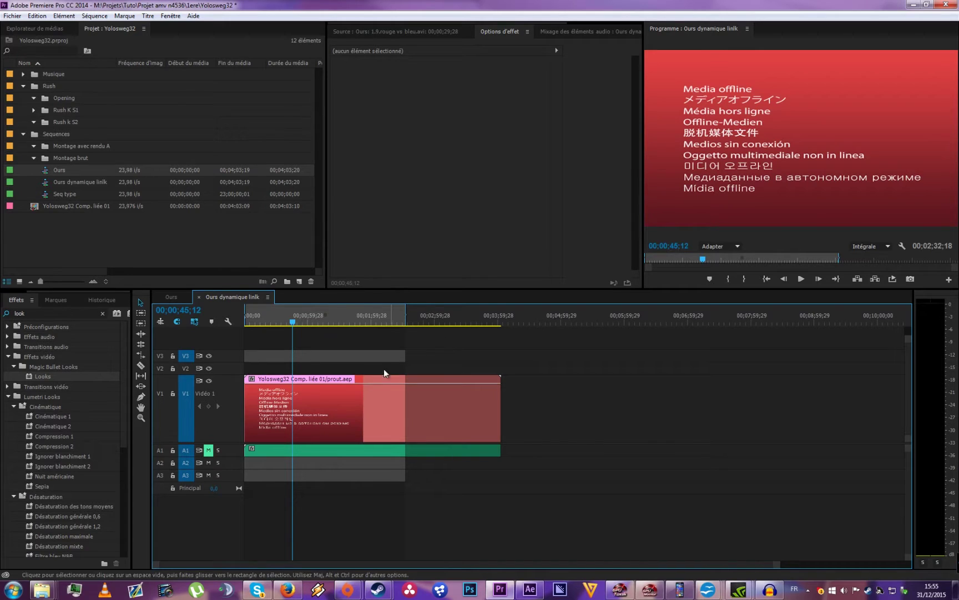
{"action": "left_click", "coordinate": [353, 395]}
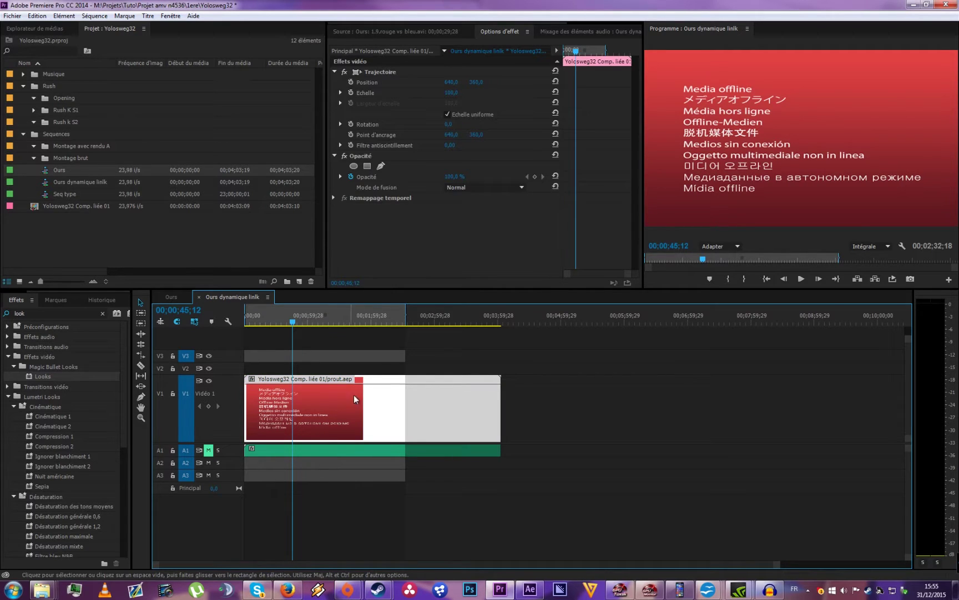
{"action": "left_click", "coordinate": [183, 298]}
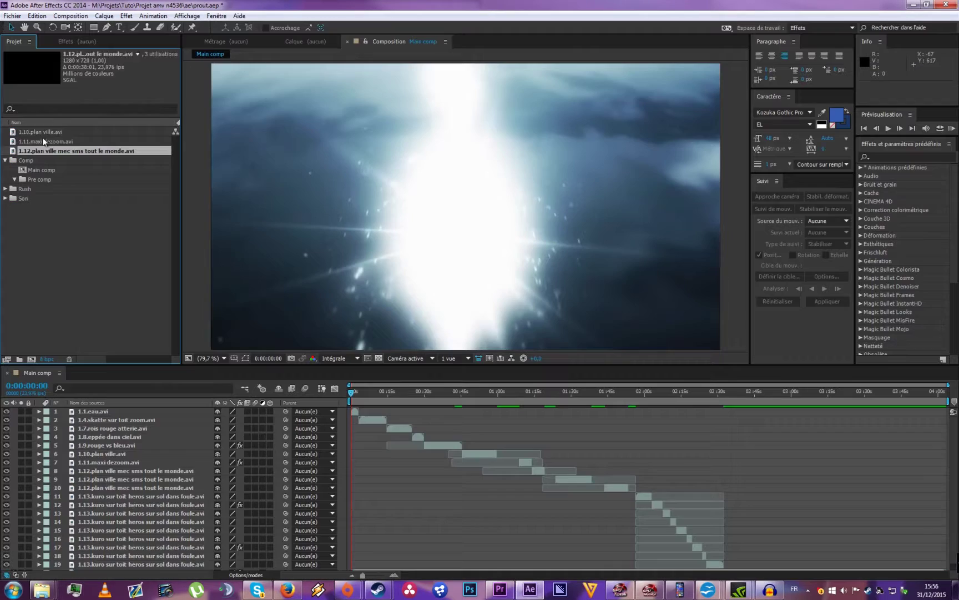
Step: Switch to After Effects, move the three newly imported clips into the Rush folder and collapse that folder
{"action": "key", "text": "alt+Tab"}
{"action": "left_click_drag", "start_coordinate": [48, 154], "coordinate": [26, 188]}
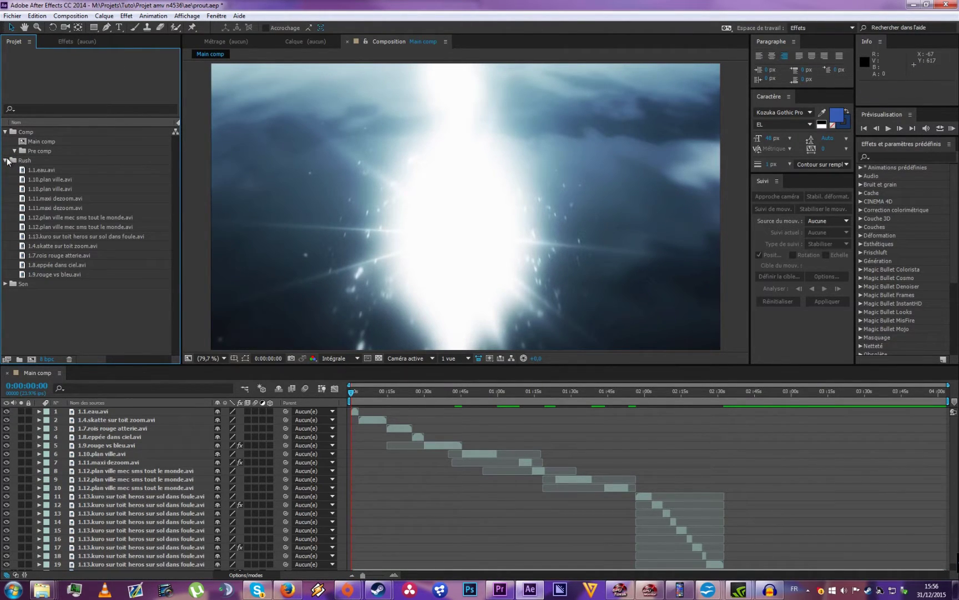
{"action": "left_click", "coordinate": [5, 161]}
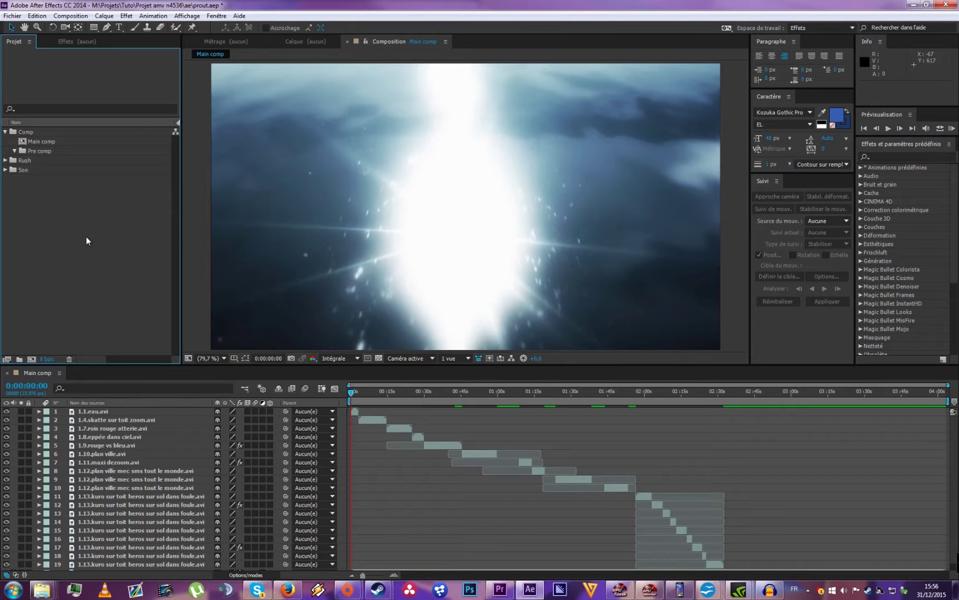
Step: Preview Main comp at several points in the timeline, ending at 0:00:32:11
{"action": "left_click", "coordinate": [480, 430]}
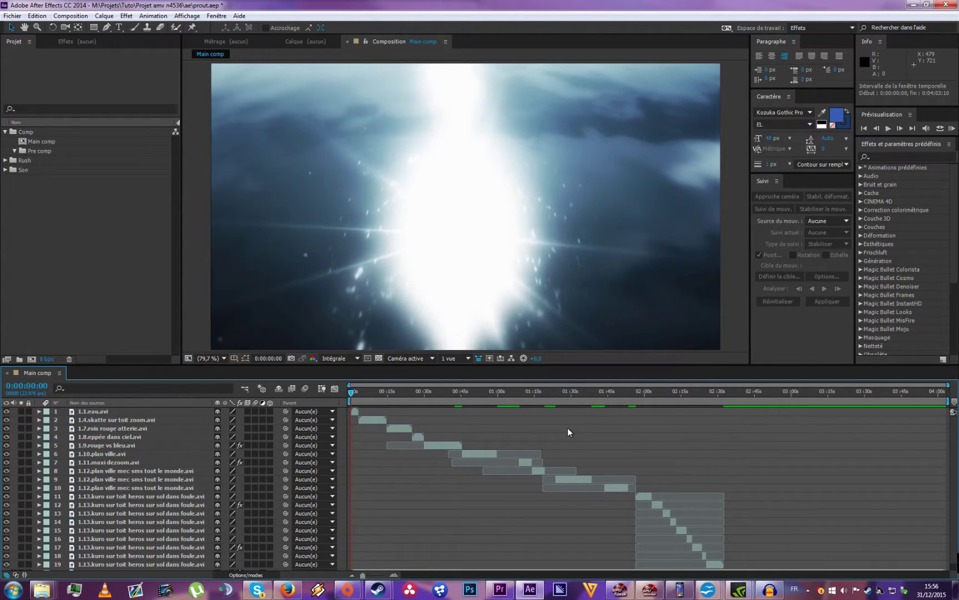
{"action": "scroll", "coordinate": [568, 428], "scroll_direction": "down", "scroll_amount": 1}
{"action": "left_click", "coordinate": [368, 392]}
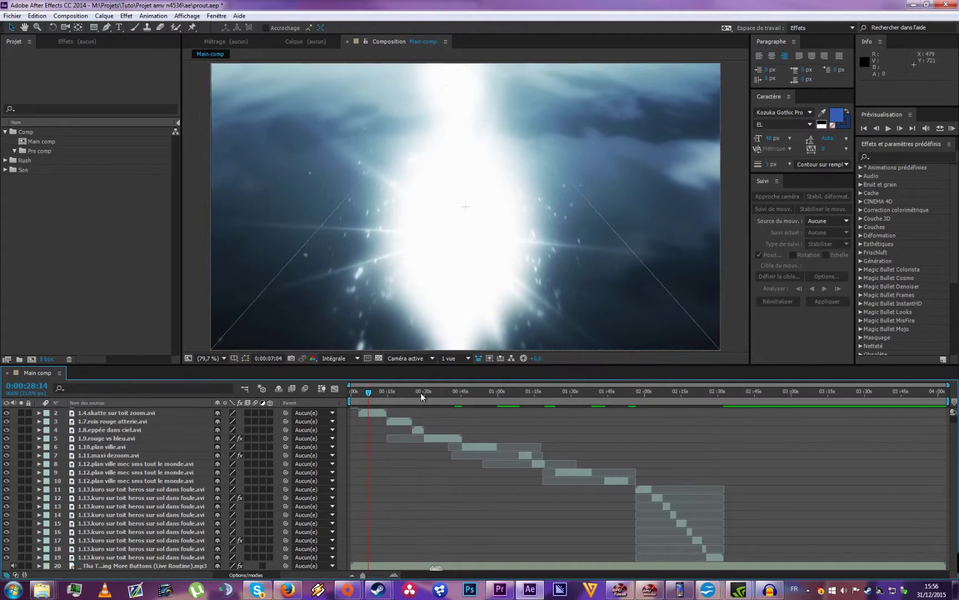
{"action": "left_click", "coordinate": [421, 392]}
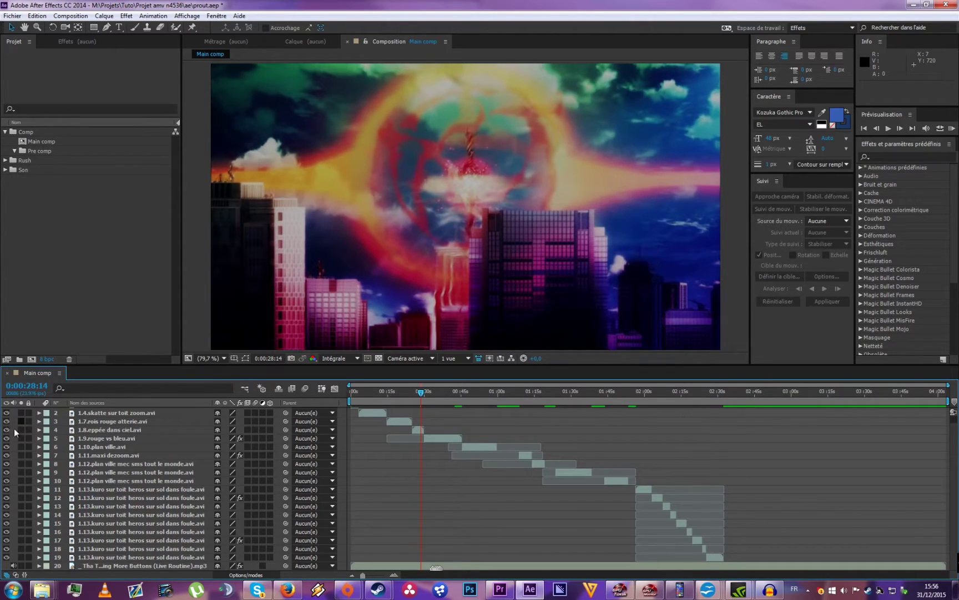
{"action": "left_click", "coordinate": [430, 392]}
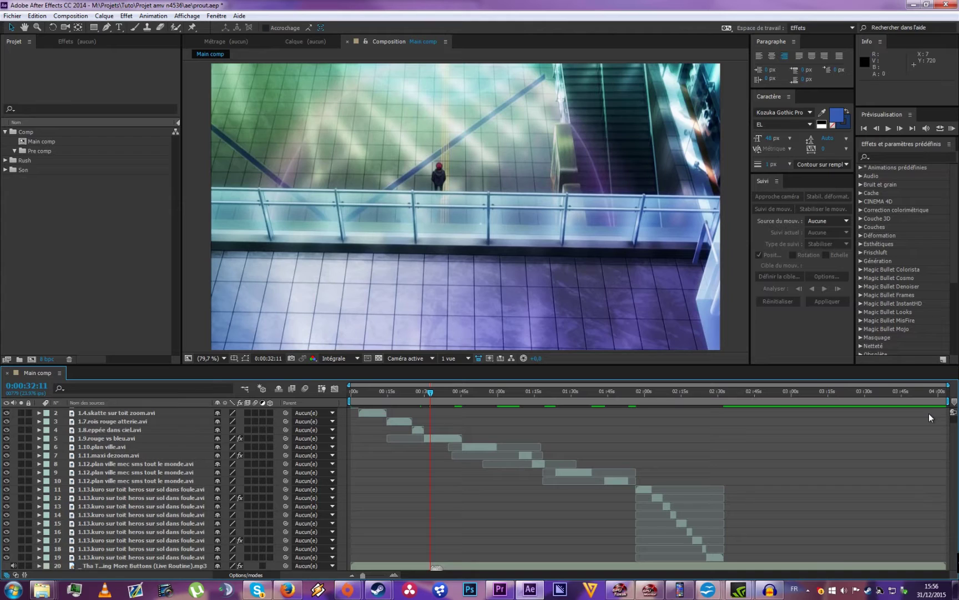
Step: Add Main comp to the render queue and dock the queue beside the composition viewer
{"action": "left_click", "coordinate": [71, 15]}
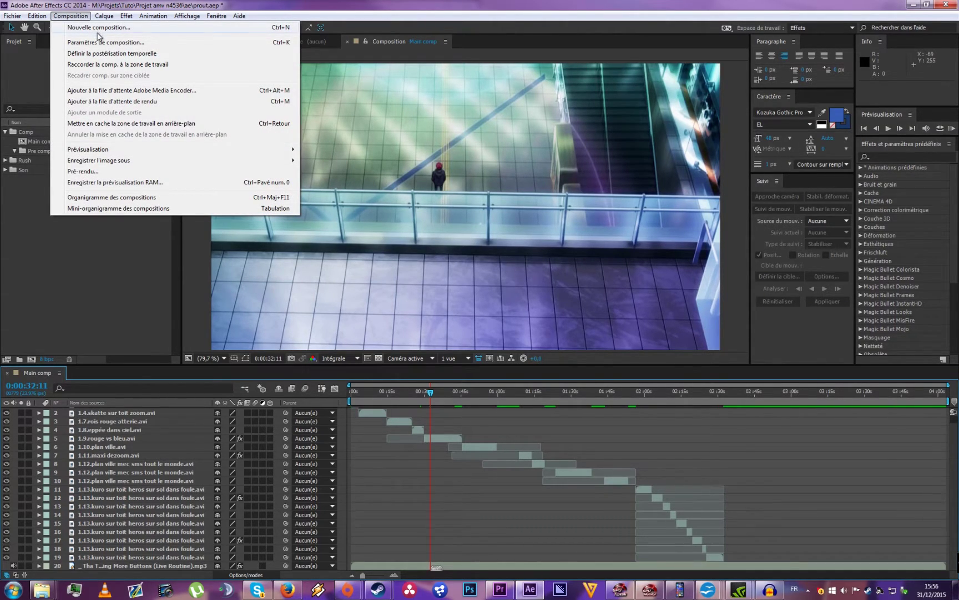
{"action": "left_click", "coordinate": [140, 103]}
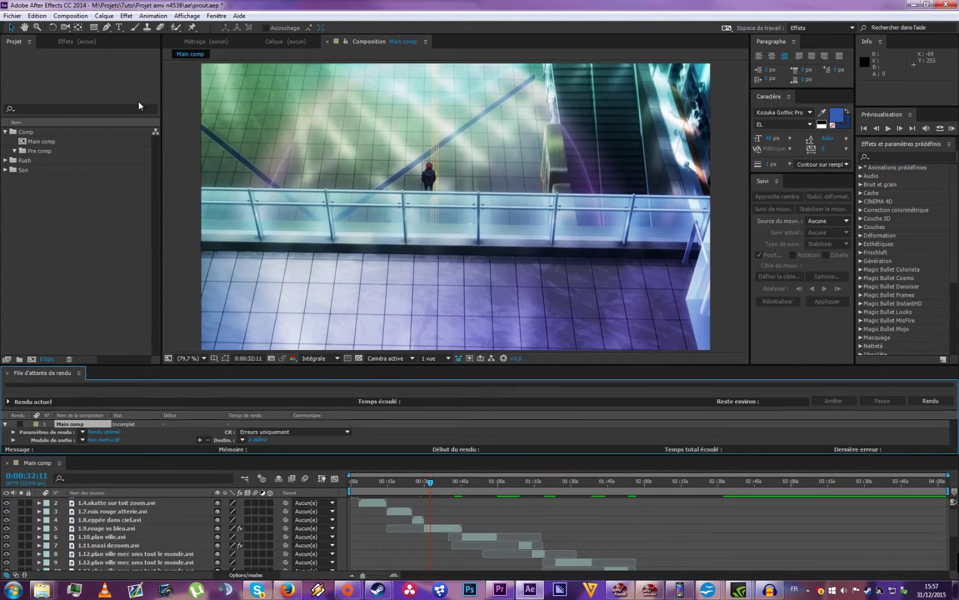
{"action": "left_click_drag", "start_coordinate": [45, 374], "coordinate": [326, 133]}
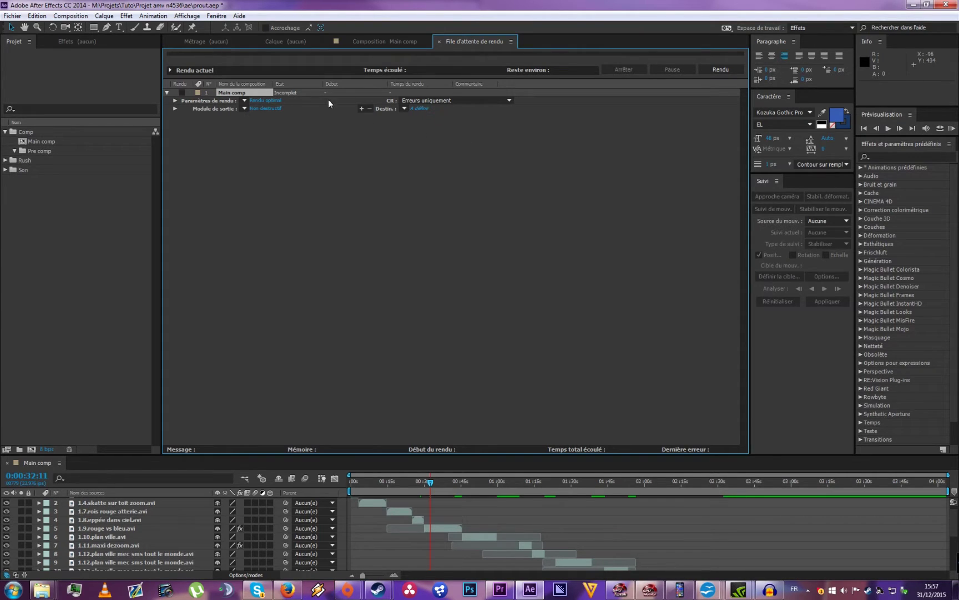
Step: Examine the render setting and output module options of the queued Main comp, including the output formats, without changing them
{"action": "left_click", "coordinate": [245, 101]}
{"action": "left_click", "coordinate": [229, 148]}
{"action": "left_click", "coordinate": [244, 108]}
{"action": "left_click", "coordinate": [369, 125]}
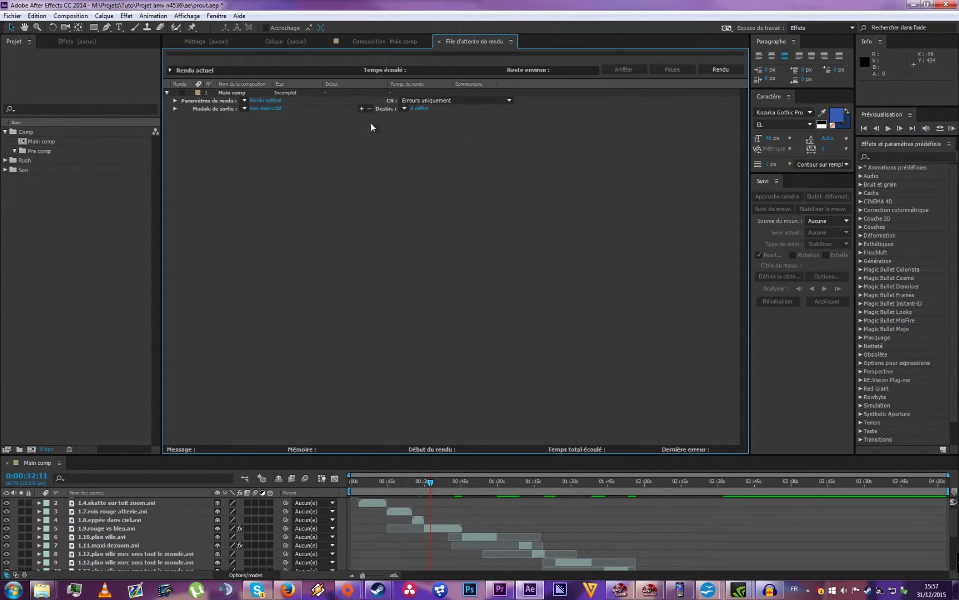
{"action": "left_click", "coordinate": [261, 108]}
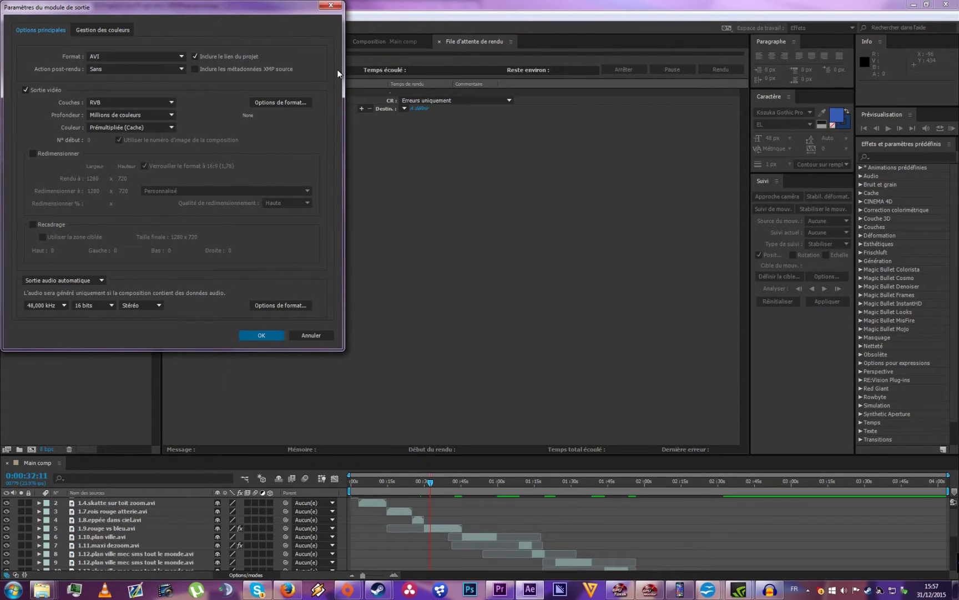
{"action": "left_click", "coordinate": [158, 57]}
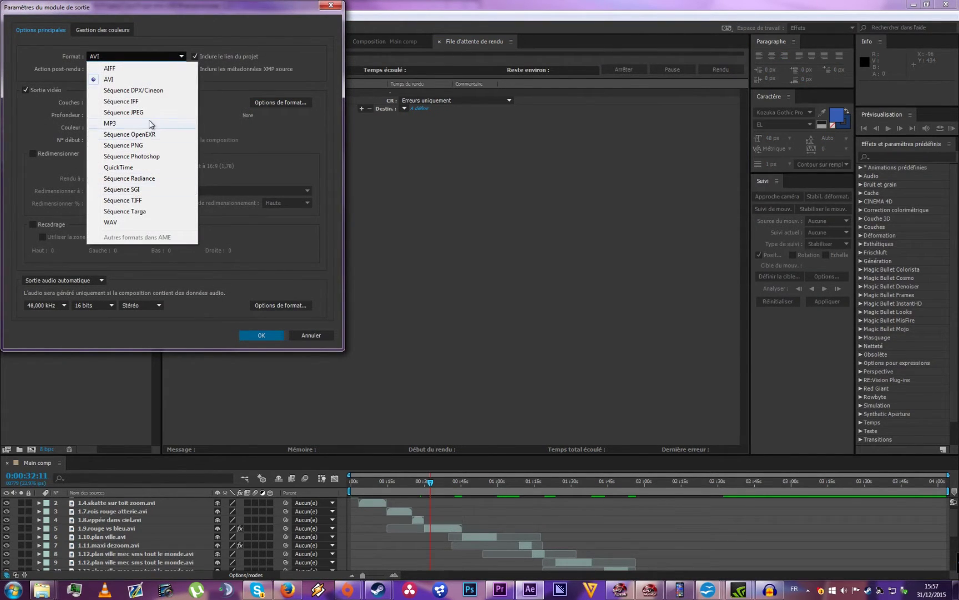
{"action": "left_click", "coordinate": [212, 34]}
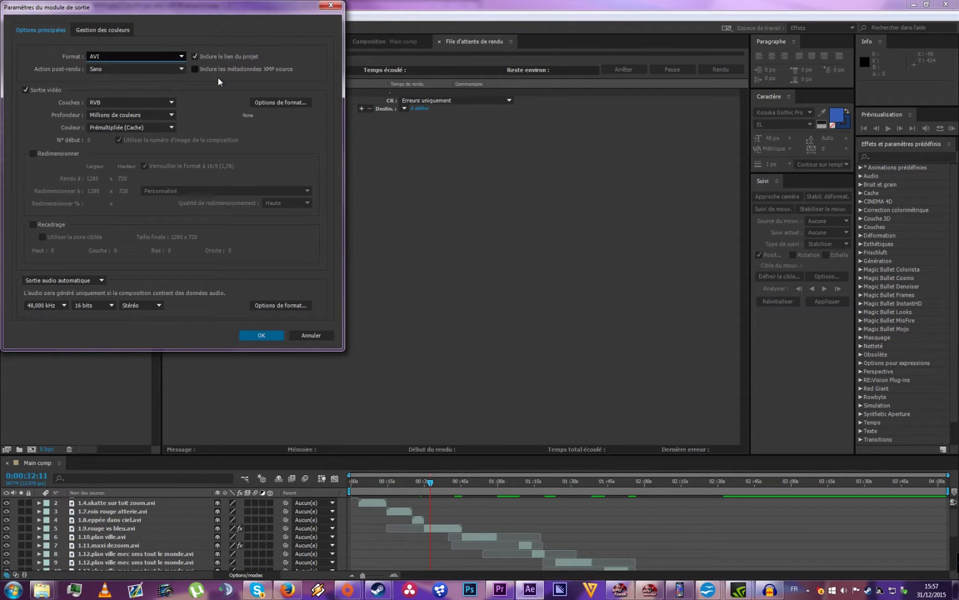
{"action": "left_click", "coordinate": [330, 5]}
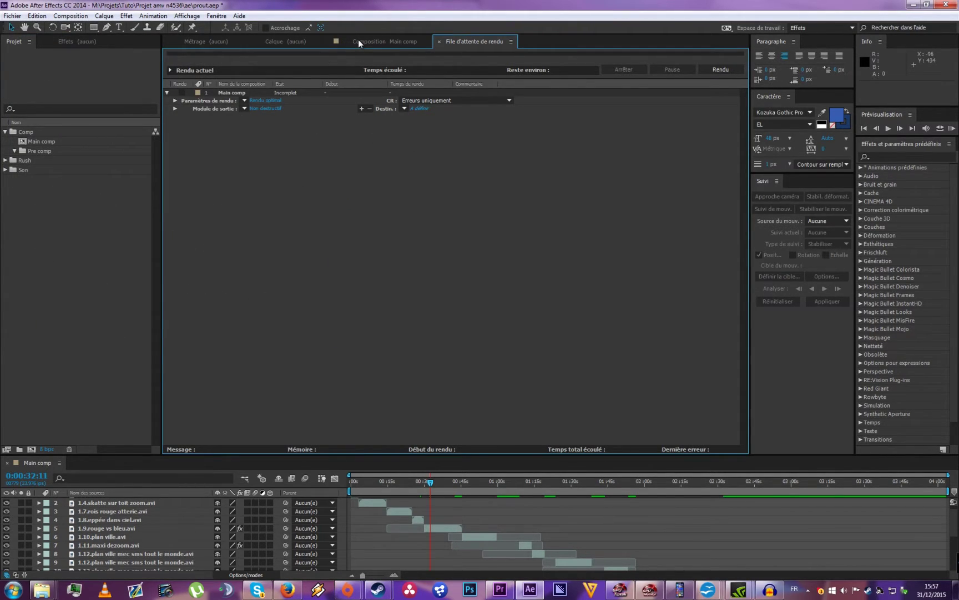
Step: Close the render queue, enlarge the timeline area and add Main comp to the Adobe Media Encoder queue
{"action": "left_click", "coordinate": [438, 42]}
{"action": "left_click_drag", "start_coordinate": [194, 455], "coordinate": [194, 332]}
{"action": "left_click", "coordinate": [71, 16]}
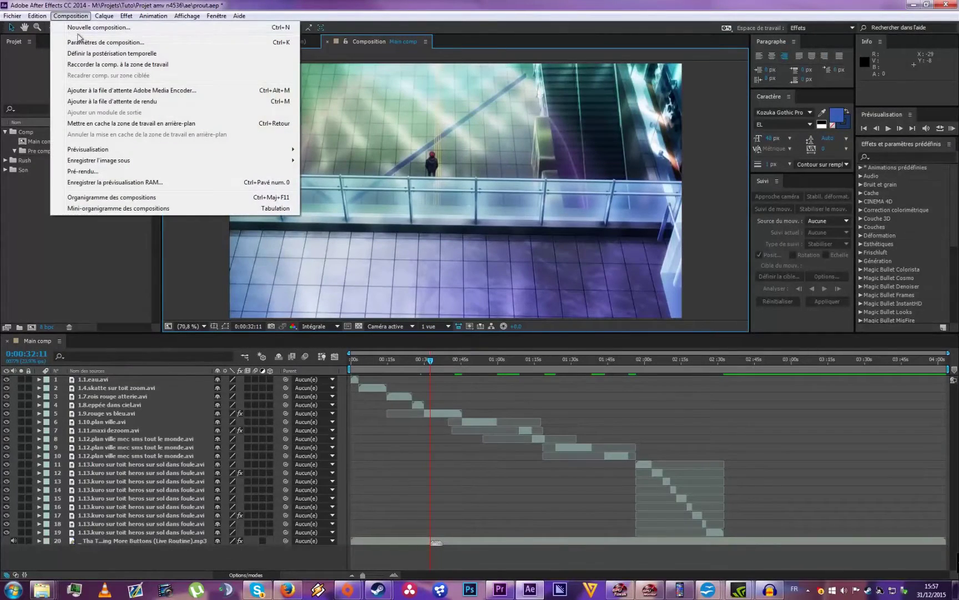
{"action": "left_click", "coordinate": [164, 91]}
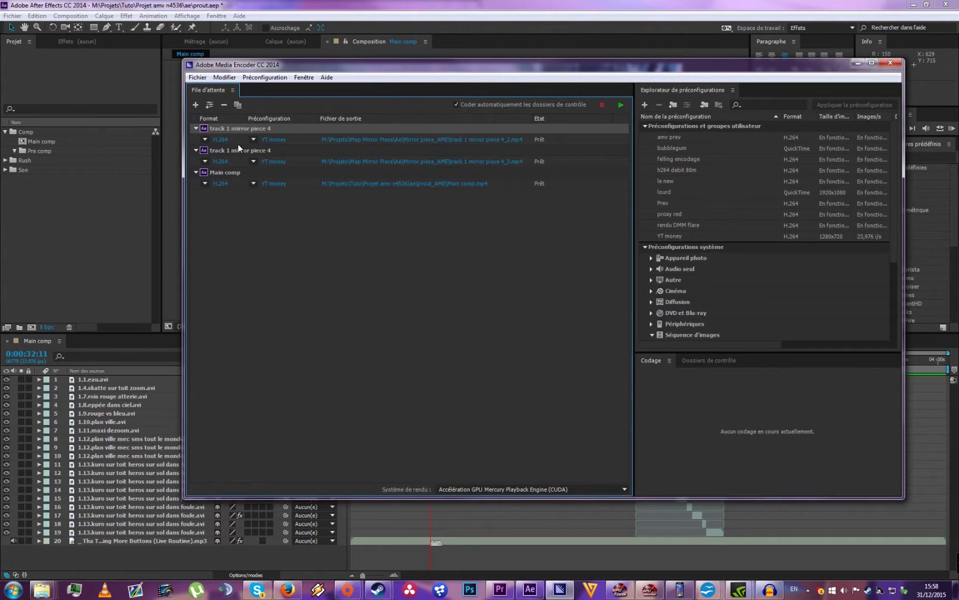
Step: Collapse both track 1 mirror piece 4 entries in the encoding queue, leaving Main comp expanded
{"action": "left_click", "coordinate": [238, 149]}
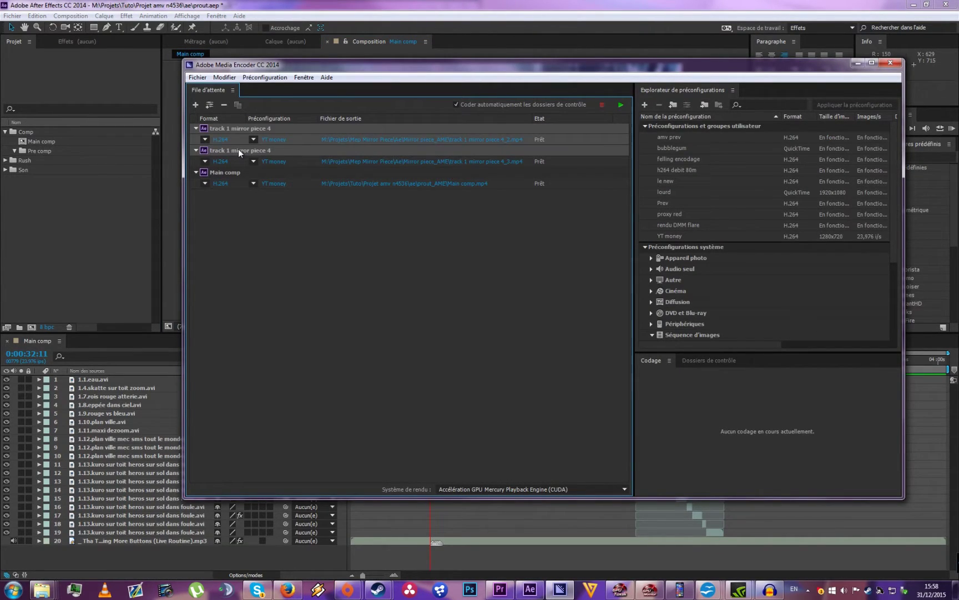
{"action": "left_click", "coordinate": [195, 128]}
{"action": "left_click", "coordinate": [194, 140]}
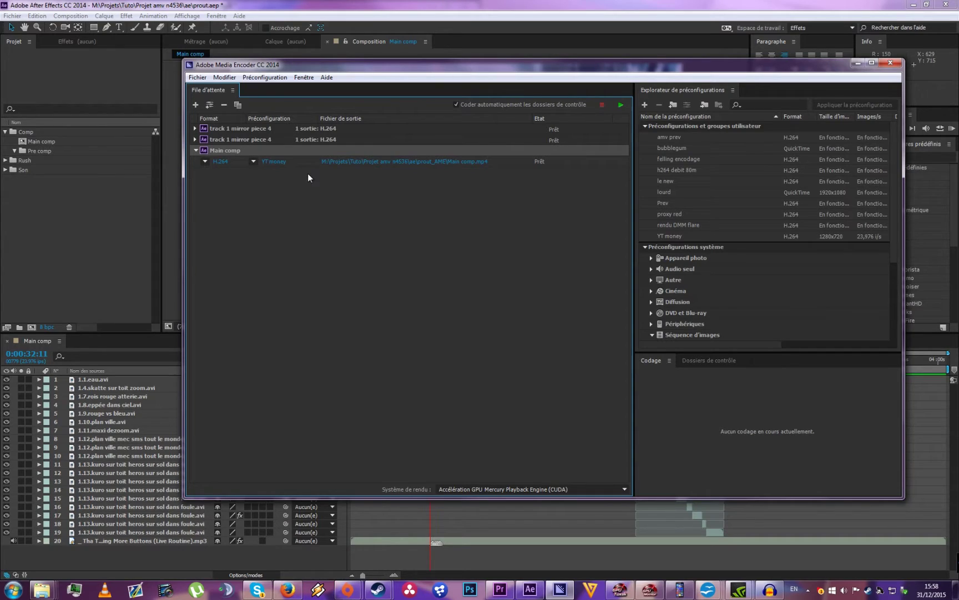
Step: Look through the export formats and H.264 presets available for the Main comp entry
{"action": "left_click", "coordinate": [202, 162]}
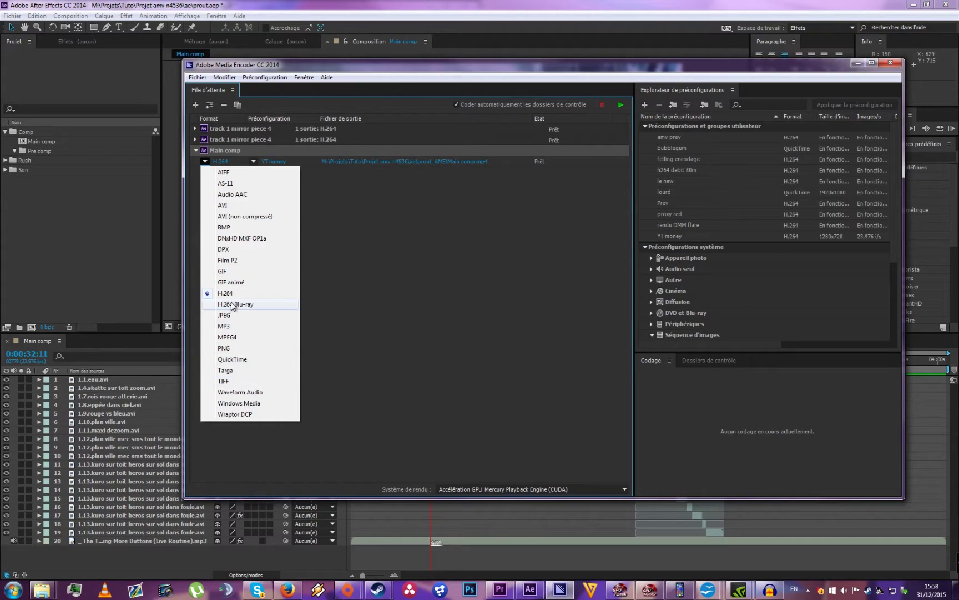
{"action": "left_click", "coordinate": [253, 161]}
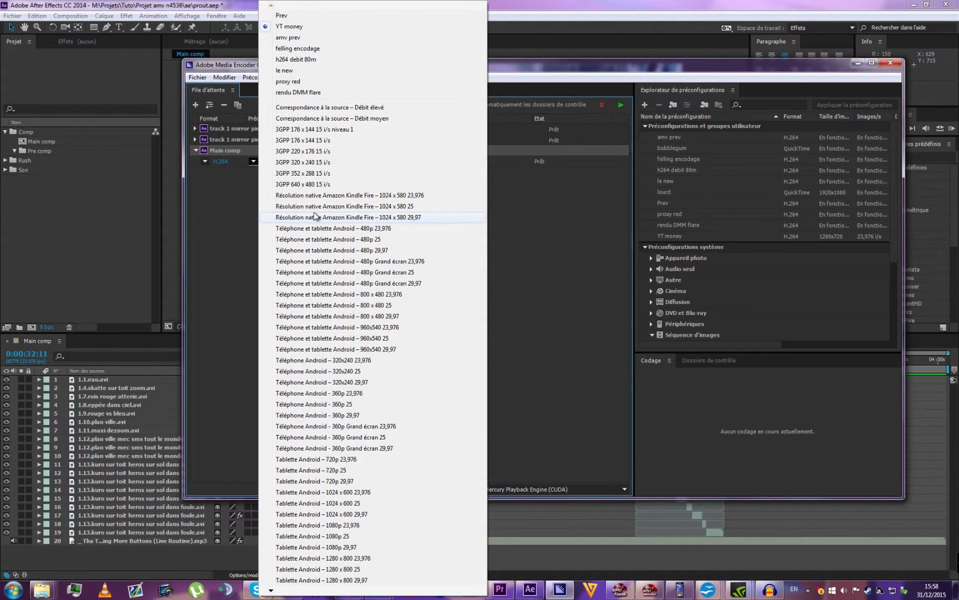
{"action": "left_click", "coordinate": [491, 230]}
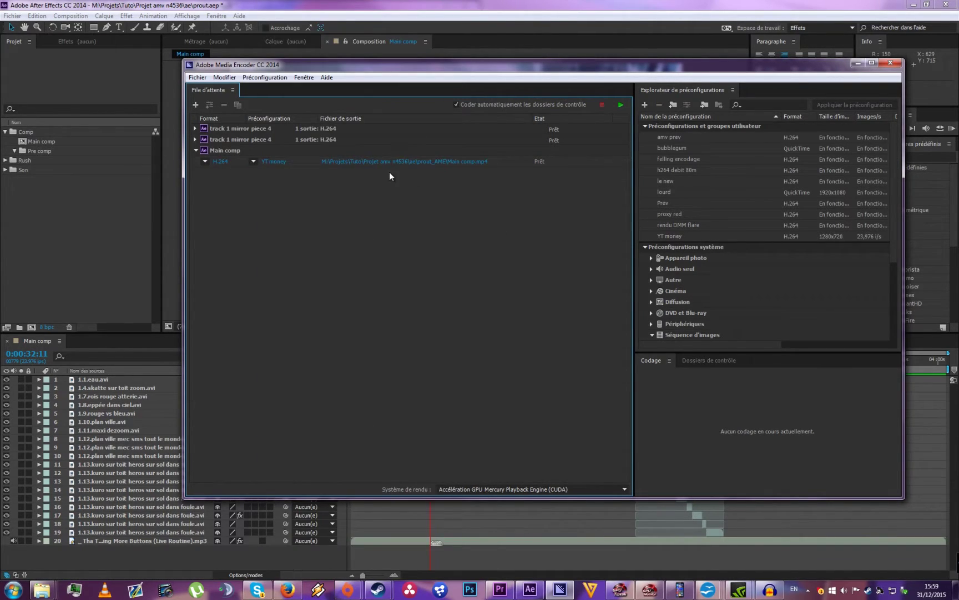
{"action": "left_click", "coordinate": [386, 163]}
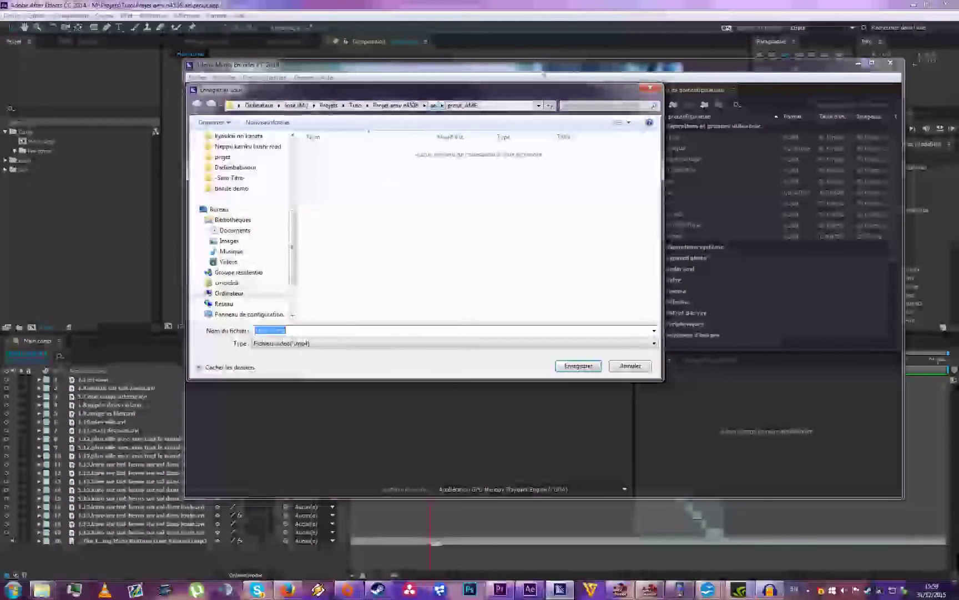
{"action": "left_click", "coordinate": [433, 105]}
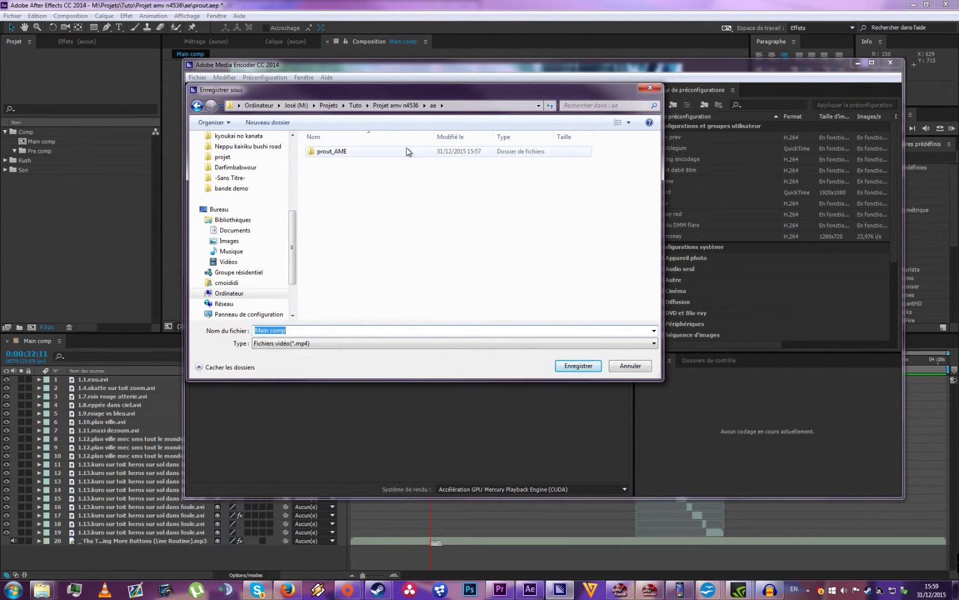
{"action": "double_click", "coordinate": [333, 151]}
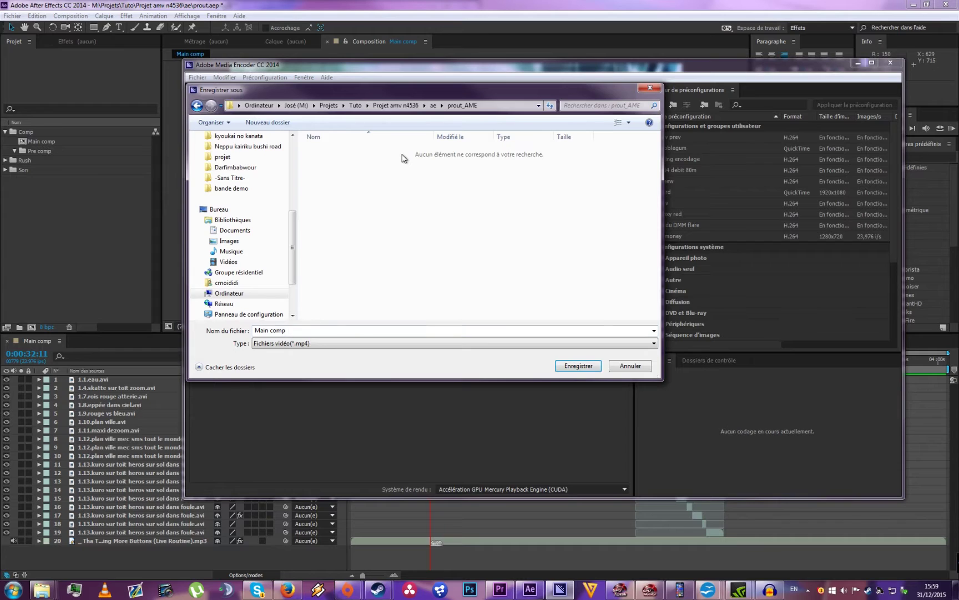
{"action": "left_click", "coordinate": [637, 365]}
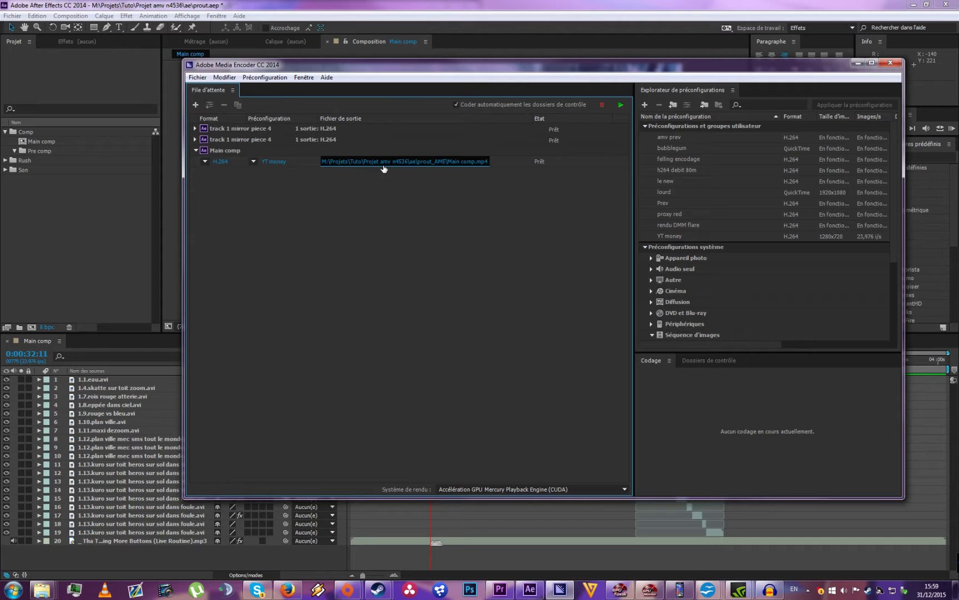
Step: Create a folder named export inside Projet amv n4536 and set it as the destination of the Main comp output file
{"action": "left_click", "coordinate": [426, 165]}
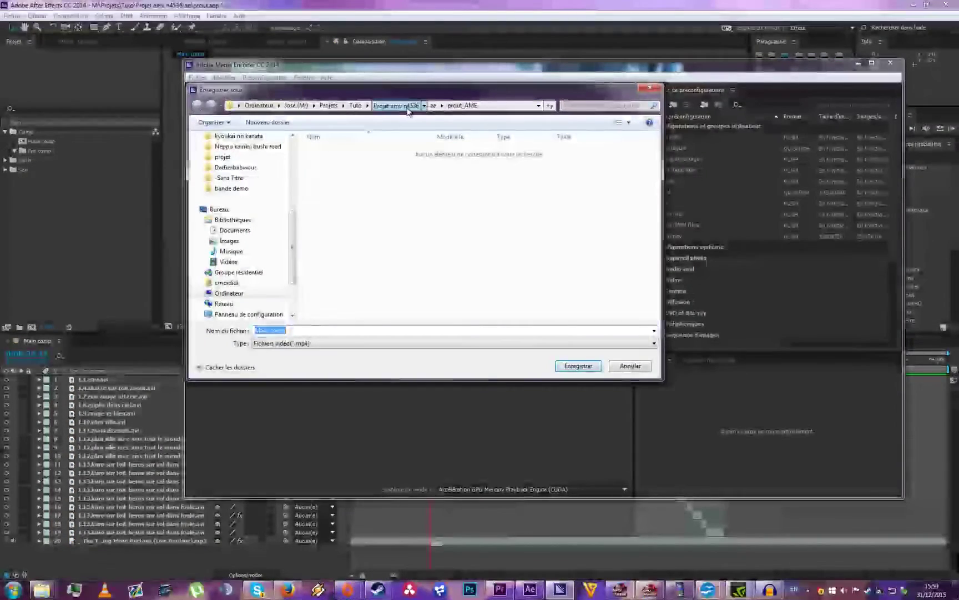
{"action": "left_click", "coordinate": [408, 110]}
{"action": "right_click", "coordinate": [333, 199]}
{"action": "mouse_move", "coordinate": [388, 294]}
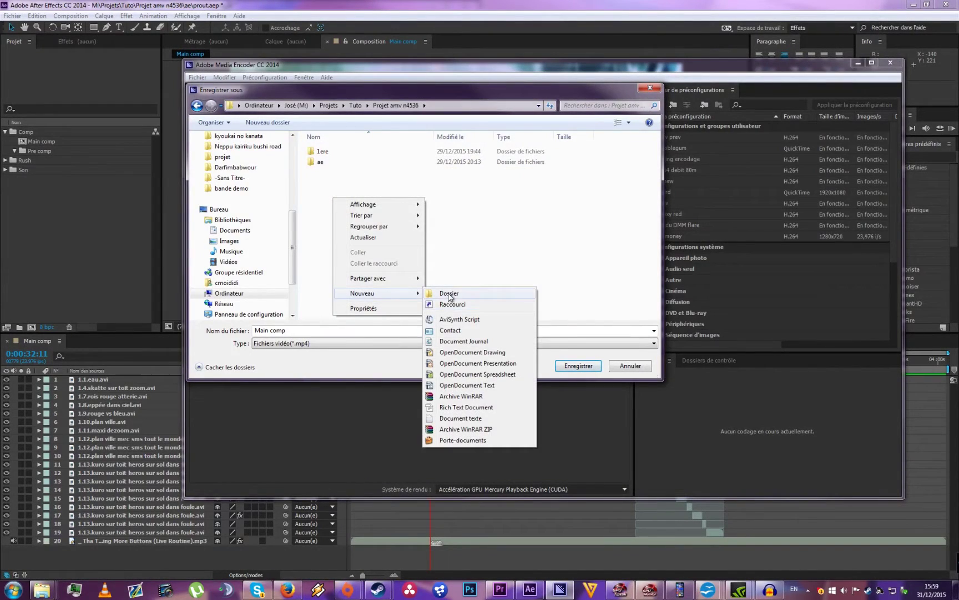
{"action": "left_click", "coordinate": [448, 296]}
{"action": "type", "text": "export"}
{"action": "key", "text": "Return"}
{"action": "key", "text": "Return"}
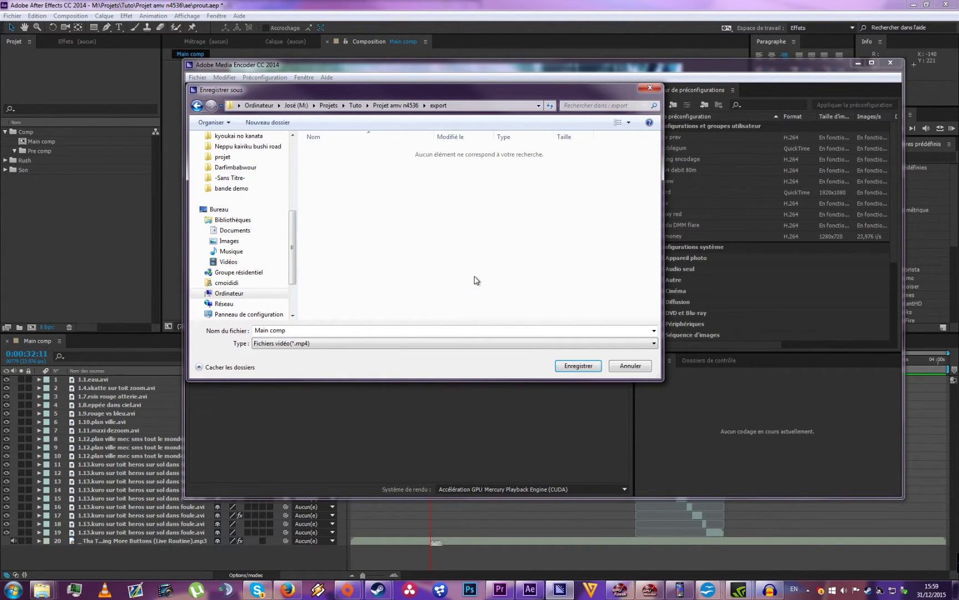
{"action": "left_click", "coordinate": [578, 366]}
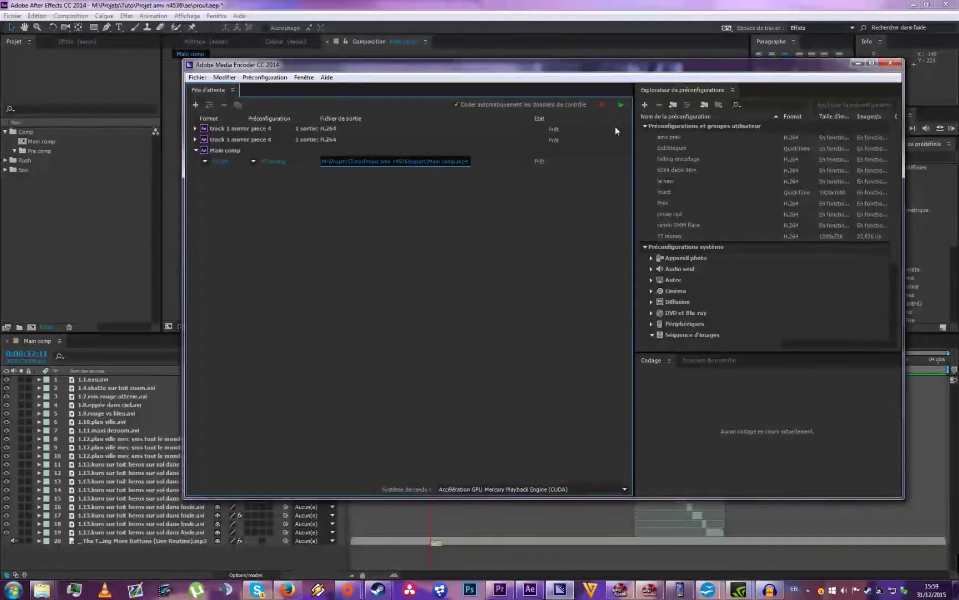
{"action": "left_click", "coordinate": [720, 157]}
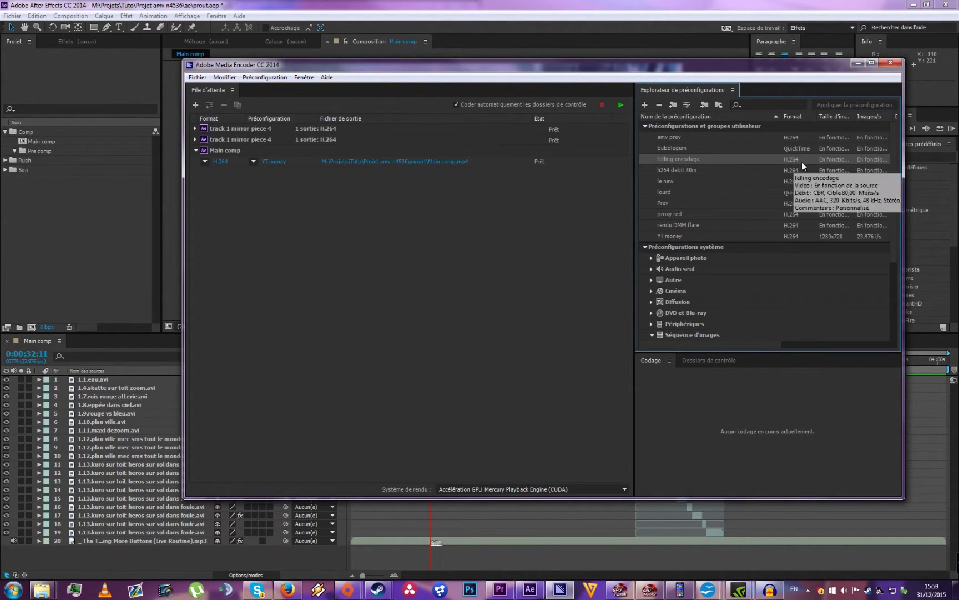
{"action": "left_click", "coordinate": [653, 258]}
{"action": "left_click", "coordinate": [649, 258]}
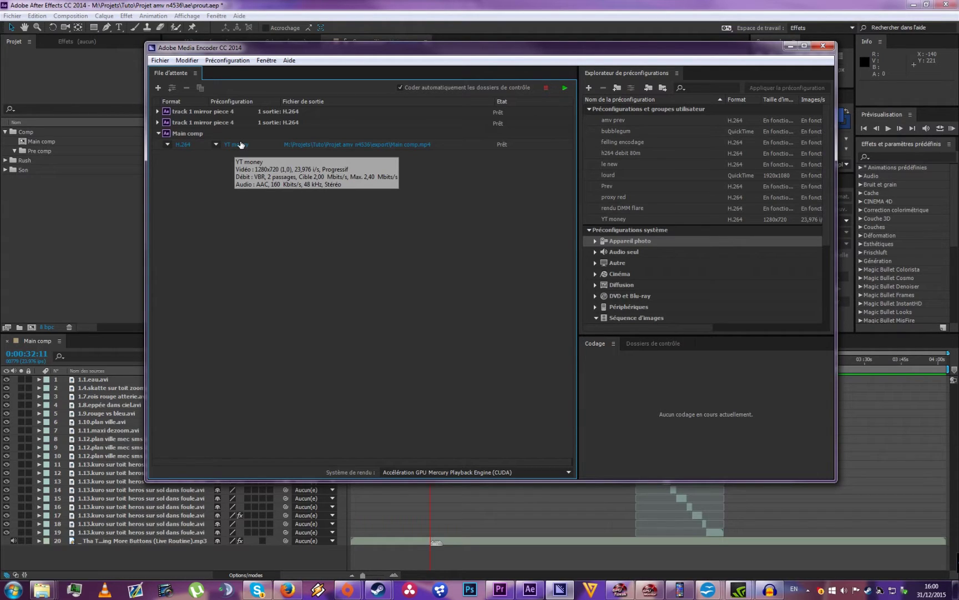
Step: Open Main comp's export settings, keep the H.264 format and choose the Personnalisé preset
{"action": "left_click", "coordinate": [239, 145]}
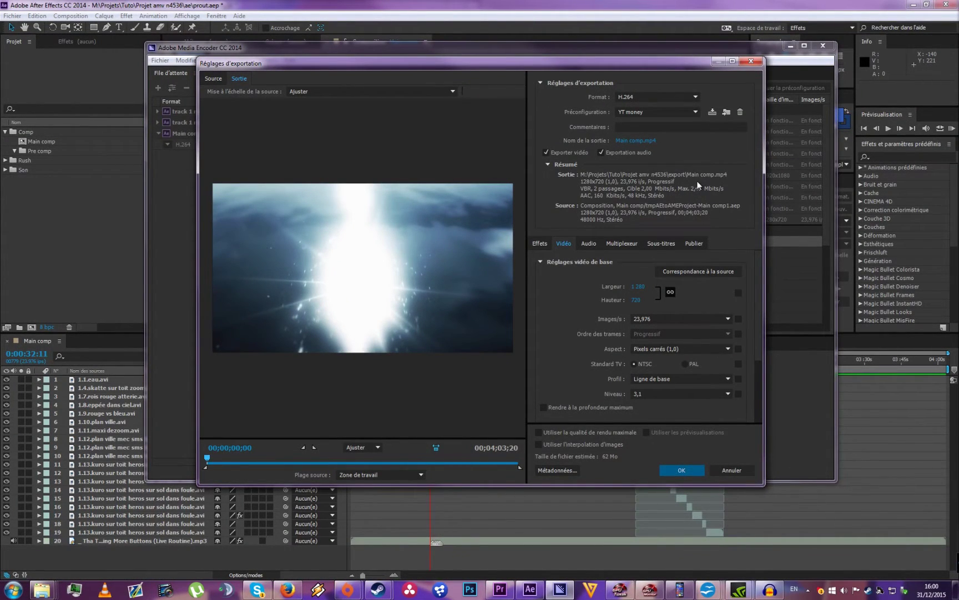
{"action": "left_click", "coordinate": [631, 97]}
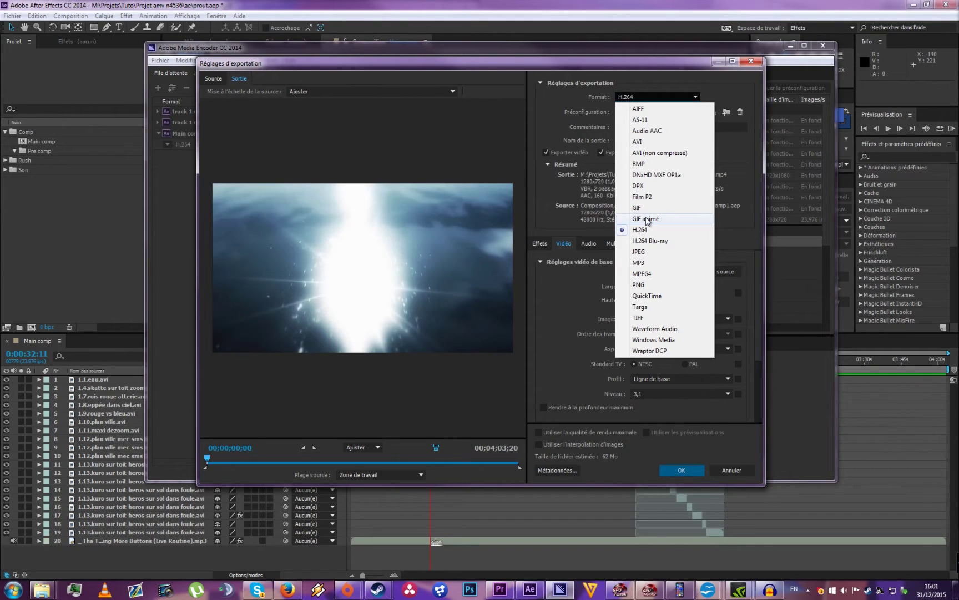
{"action": "left_click", "coordinate": [643, 230]}
{"action": "left_click", "coordinate": [656, 112]}
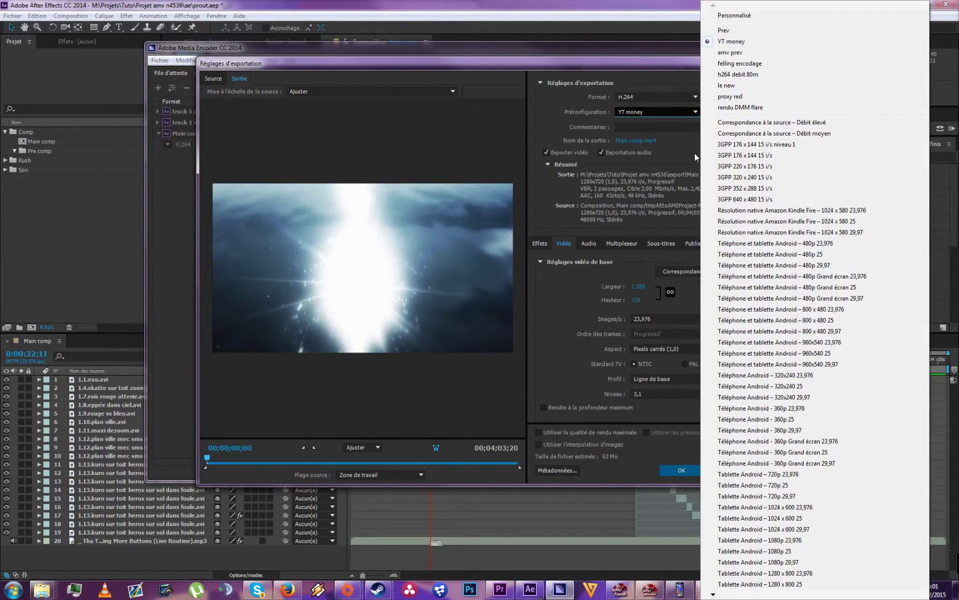
{"action": "left_click", "coordinate": [749, 17]}
Step: Stop matching the frame rate to the source and keep it at 23,976
{"action": "scroll", "coordinate": [751, 282], "scroll_direction": "down", "scroll_amount": 1}
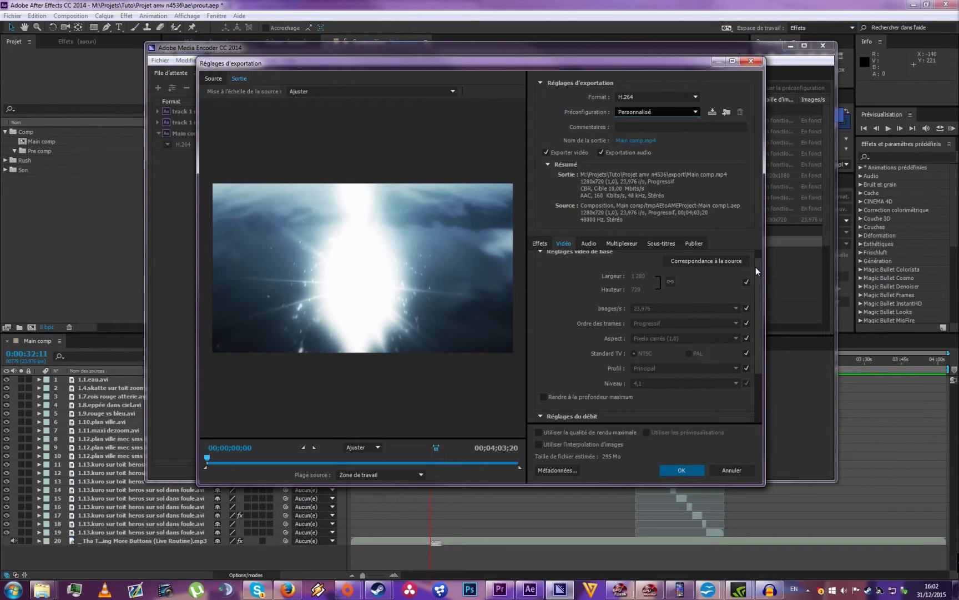
{"action": "scroll", "coordinate": [759, 265], "scroll_direction": "up", "scroll_amount": 1}
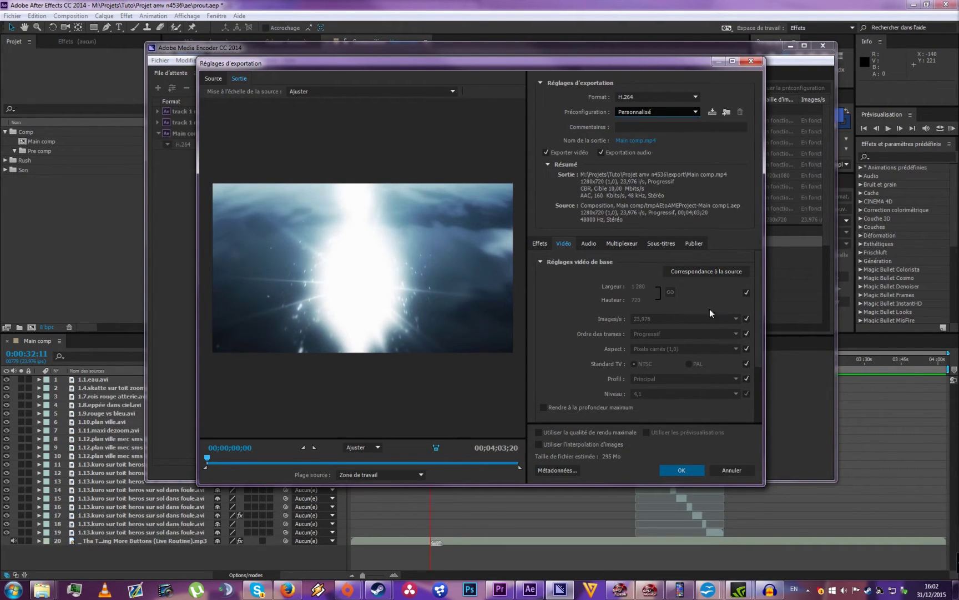
{"action": "left_click", "coordinate": [746, 318]}
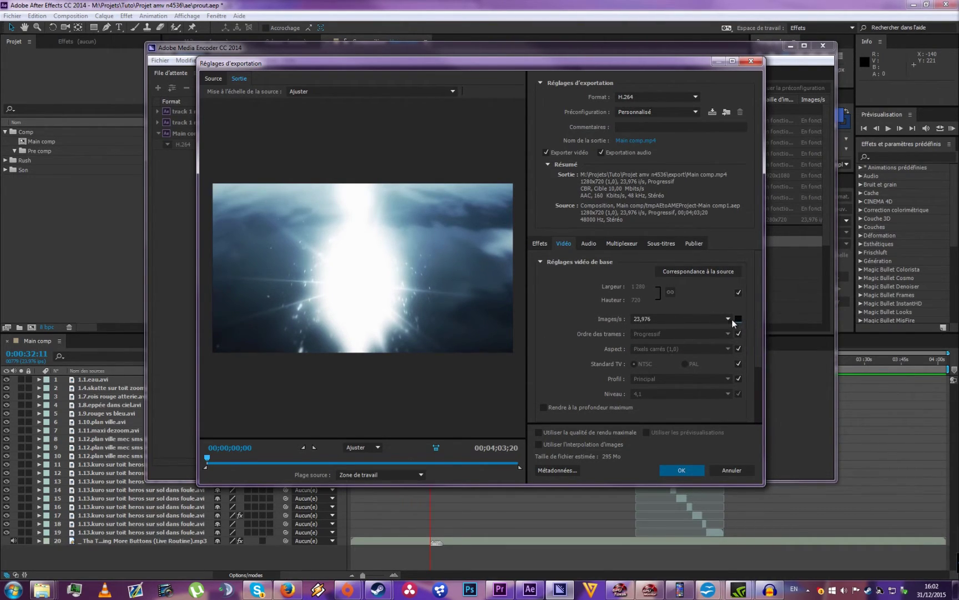
{"action": "left_click", "coordinate": [728, 319]}
{"action": "left_click", "coordinate": [728, 320]}
Step: Set the bitrate encoding to VBR, 2 passages with a target of 2 Mbit/s and a maximum of 5 Mbit/s
{"action": "left_click_drag", "start_coordinate": [759, 297], "coordinate": [764, 364]}
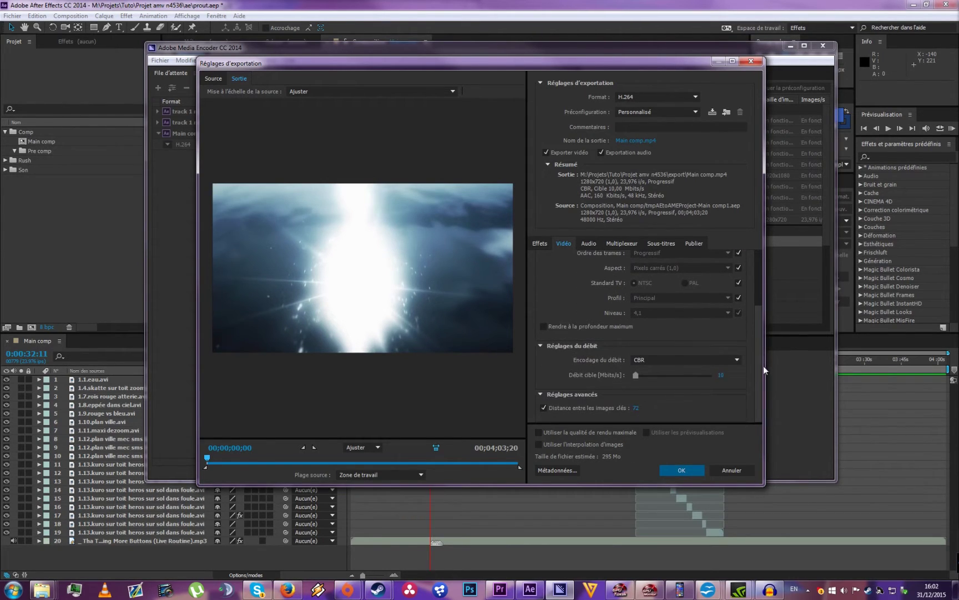
{"action": "left_click", "coordinate": [639, 362]}
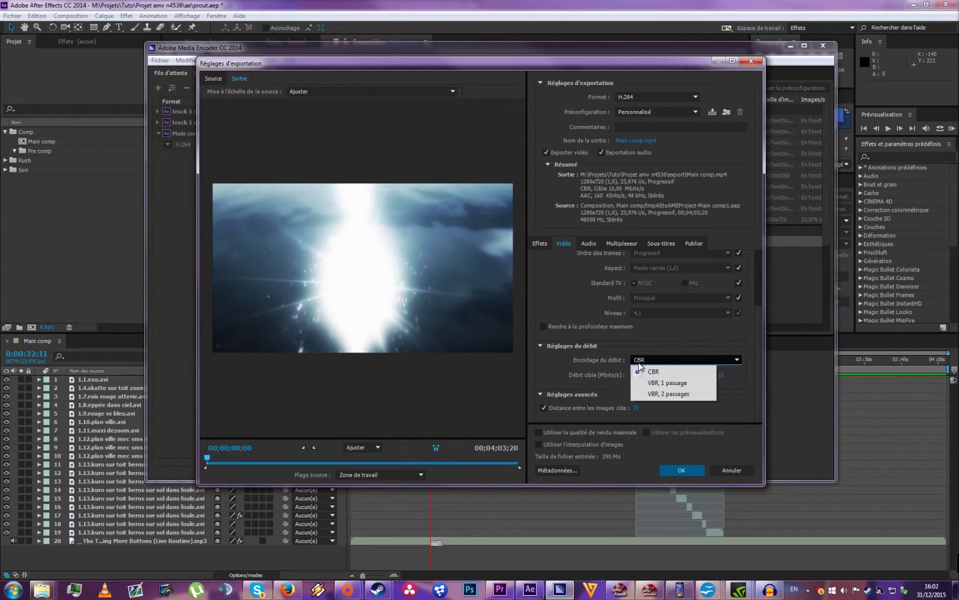
{"action": "left_click", "coordinate": [678, 393]}
{"action": "left_click", "coordinate": [720, 375]}
{"action": "type", "text": "2"}
{"action": "left_click", "coordinate": [721, 390]}
{"action": "type", "text": "5"}
{"action": "key", "text": "Return"}
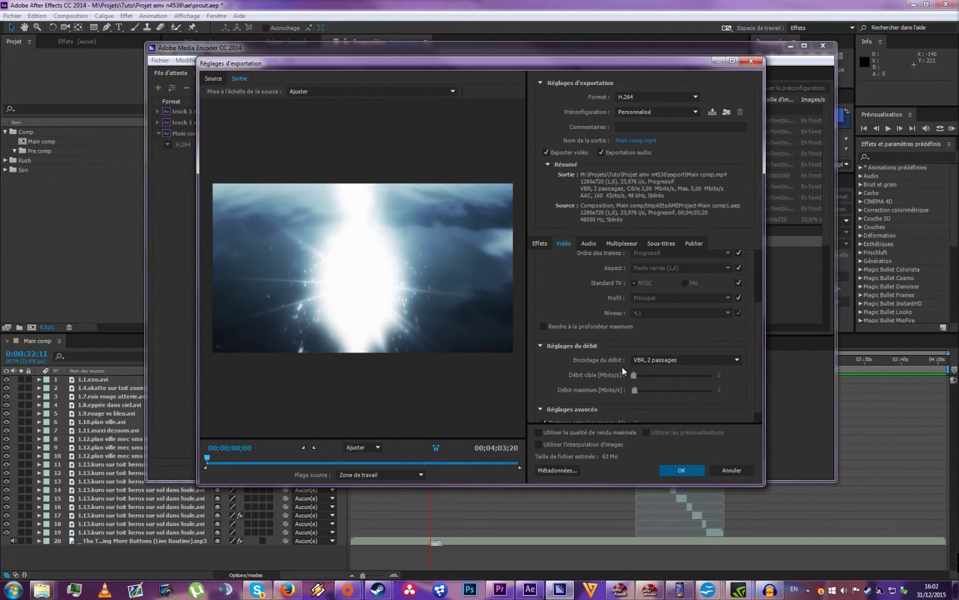
Step: Switch the bitrate encoding to CBR, trying a target of 5 Mbit/s before setting it to 10 Mbit/s
{"action": "left_click", "coordinate": [717, 362]}
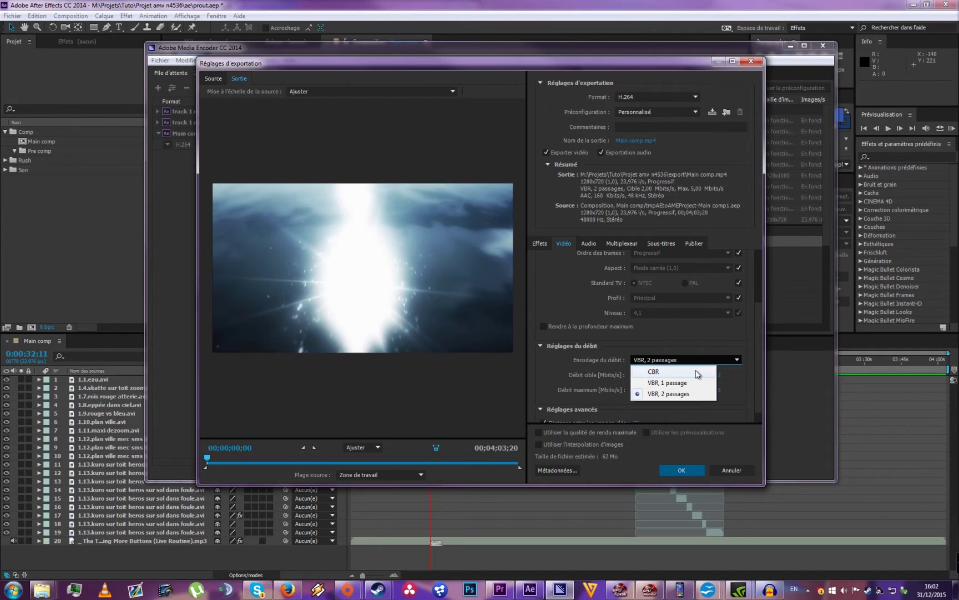
{"action": "left_click", "coordinate": [698, 372]}
{"action": "left_click", "coordinate": [720, 375]}
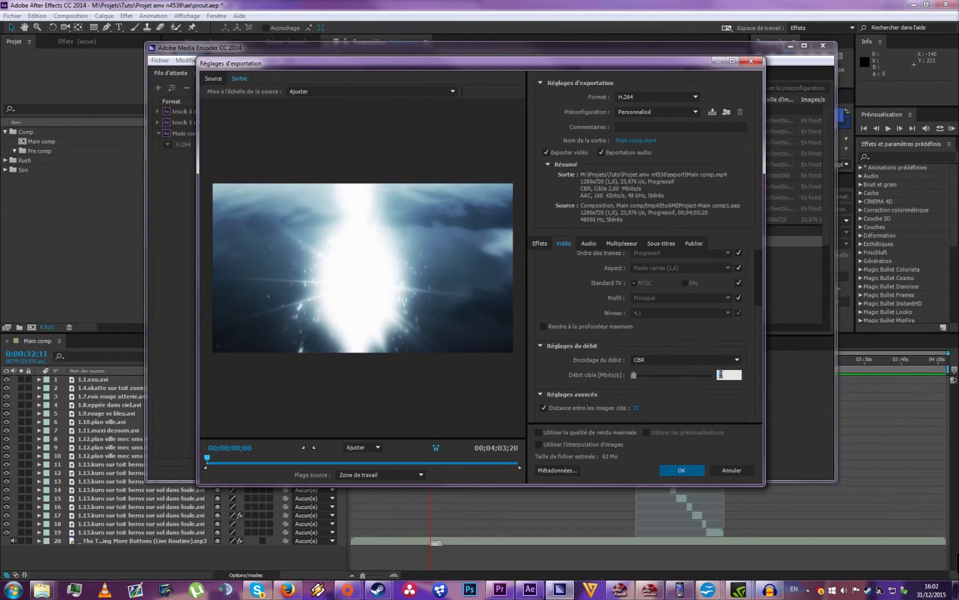
{"action": "type", "text": "5"}
{"action": "key", "text": "Return"}
{"action": "left_click", "coordinate": [720, 377]}
{"action": "type", "text": "10"}
{"action": "key", "text": "Return"}
Step: Try a target bitrate of 20 Mbit/s, set it to 5 Mbit/s and accept the export settings
{"action": "left_click", "coordinate": [726, 375]}
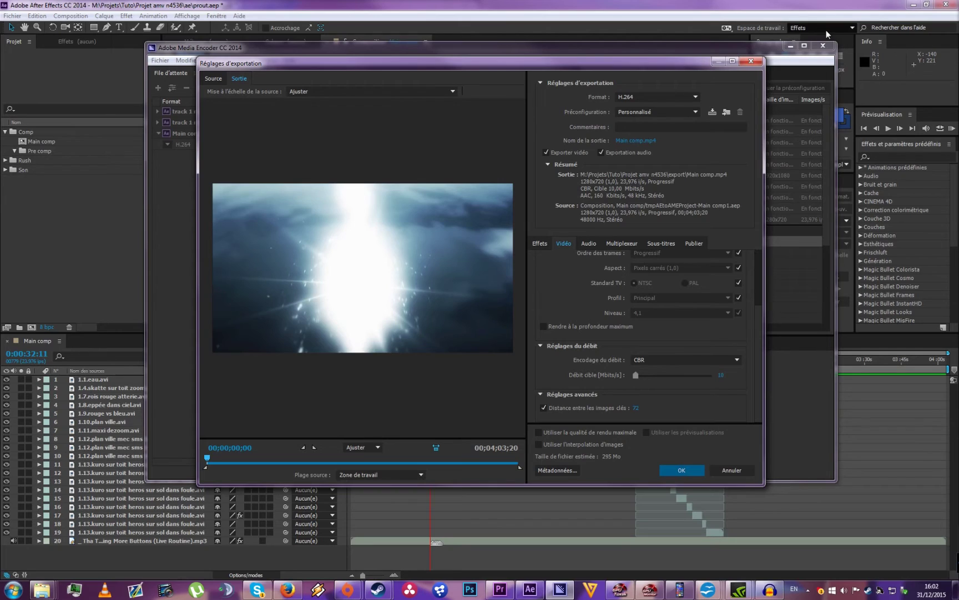
{"action": "left_click", "coordinate": [721, 375]}
{"action": "type", "text": "20"}
{"action": "left_click", "coordinate": [748, 373]}
{"action": "left_click", "coordinate": [721, 375]}
{"action": "type", "text": "5"}
{"action": "key", "text": "Return"}
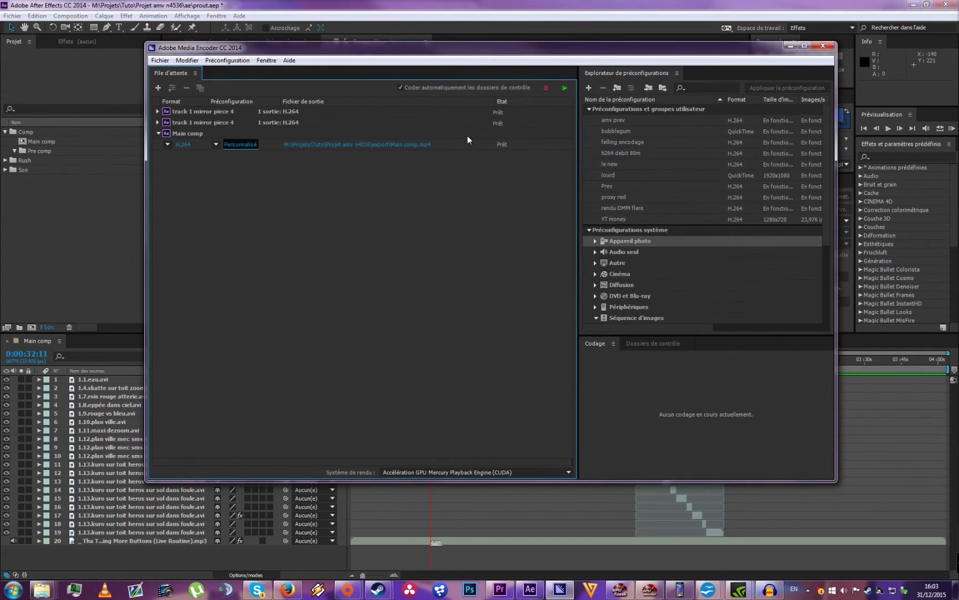
Step: Move both track 1 mirror piece 4 entries below Main comp in the encoding queue and start encoding
{"action": "left_click", "coordinate": [189, 122]}
{"action": "left_click", "coordinate": [188, 112], "text": "shift"}
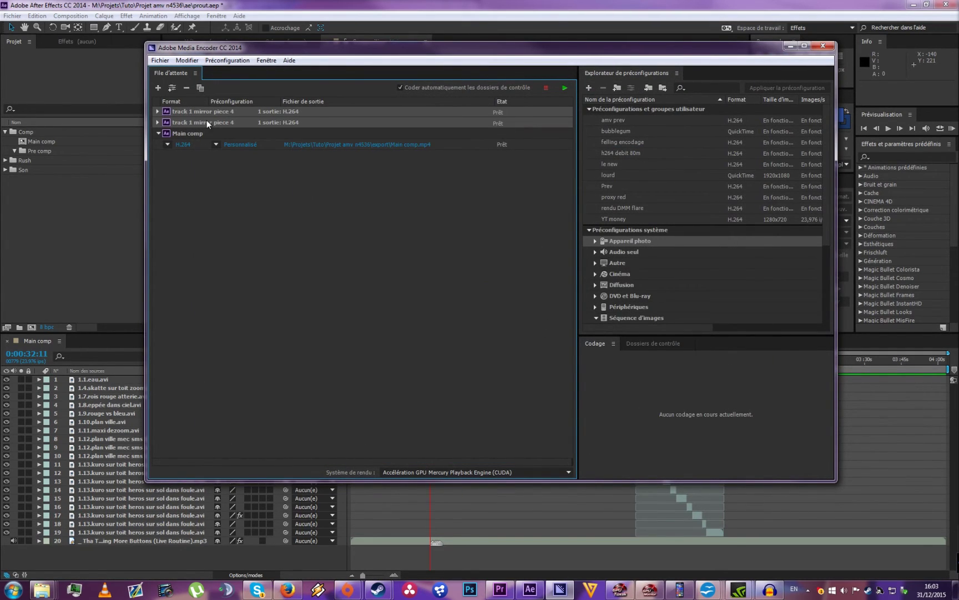
{"action": "left_click_drag", "start_coordinate": [207, 178], "coordinate": [263, 140]}
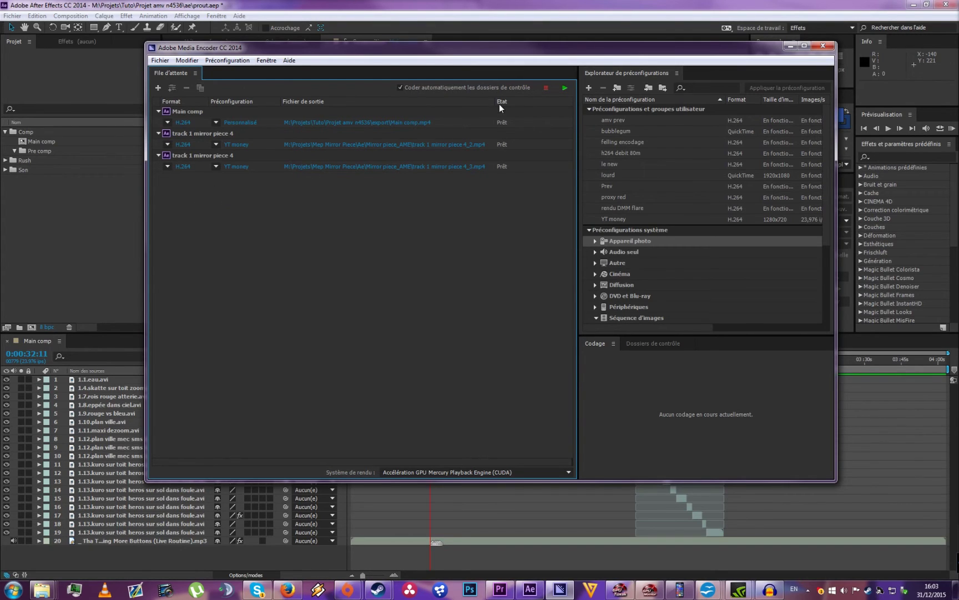
{"action": "left_click", "coordinate": [565, 87]}
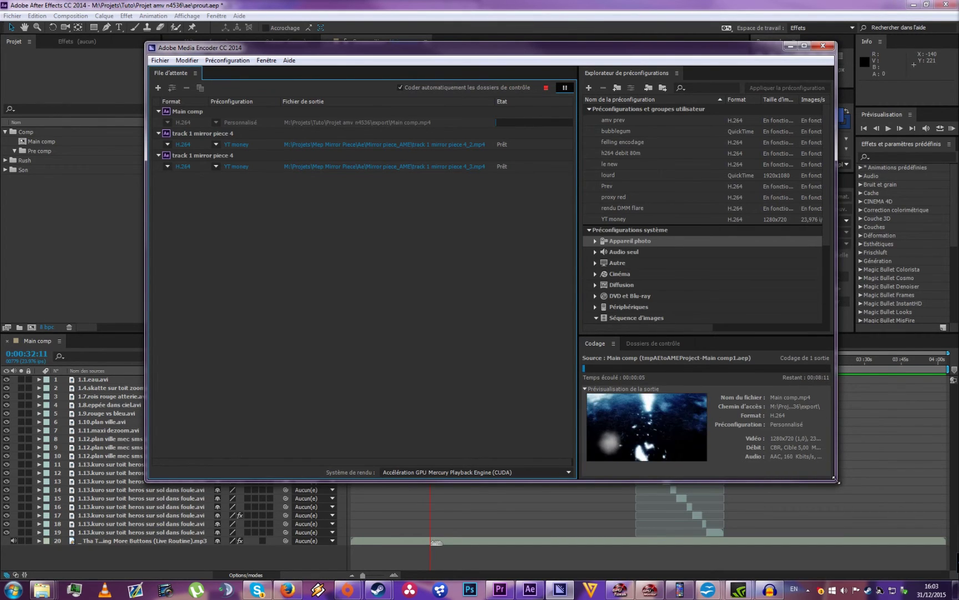
{"action": "left_click_drag", "start_coordinate": [835, 481], "coordinate": [950, 490]}
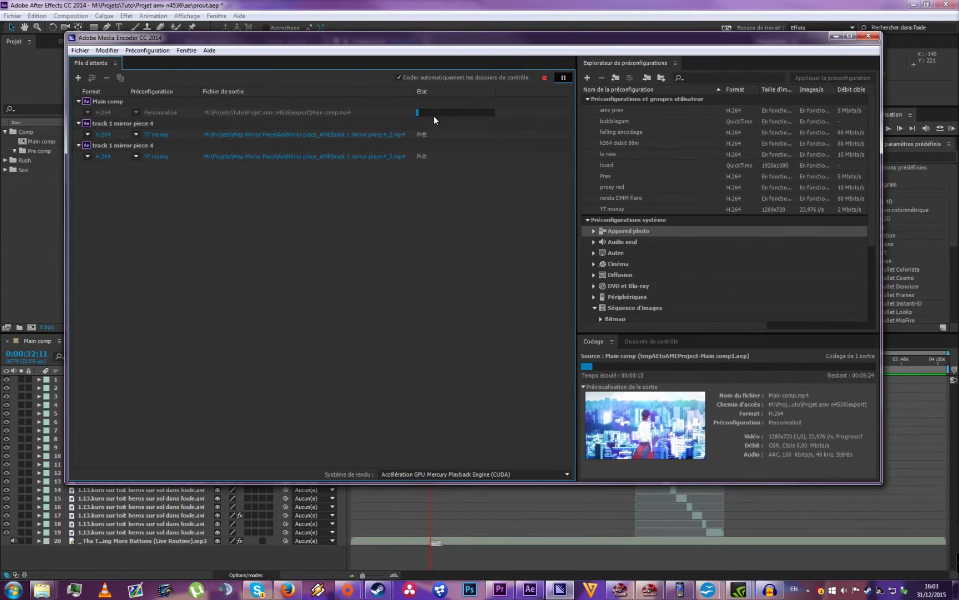
Step: Set the status of both track 1 mirror piece 4 entries to Ignorer and pause the encoding
{"action": "left_click", "coordinate": [132, 125]}
{"action": "left_click", "coordinate": [127, 143]}
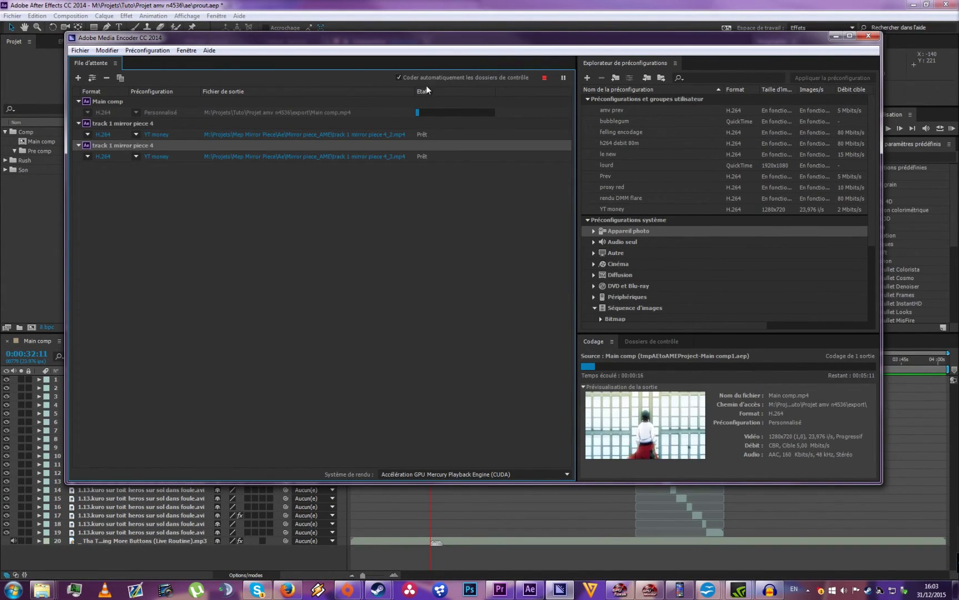
{"action": "left_click_drag", "start_coordinate": [282, 226], "coordinate": [152, 123]}
{"action": "right_click", "coordinate": [152, 124]}
{"action": "left_click_drag", "start_coordinate": [115, 227], "coordinate": [112, 120]}
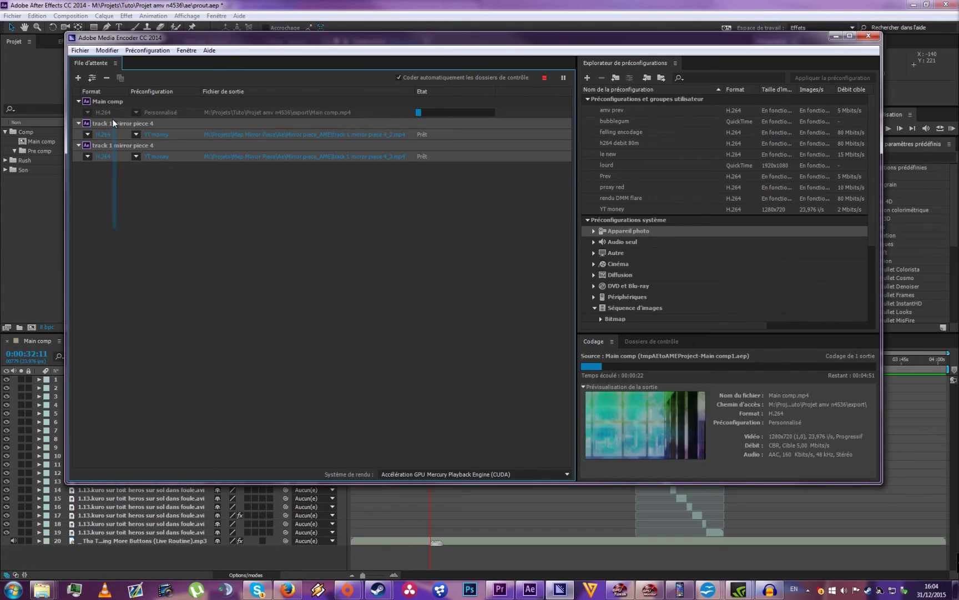
{"action": "left_click", "coordinate": [442, 167]}
{"action": "left_click", "coordinate": [564, 77]}
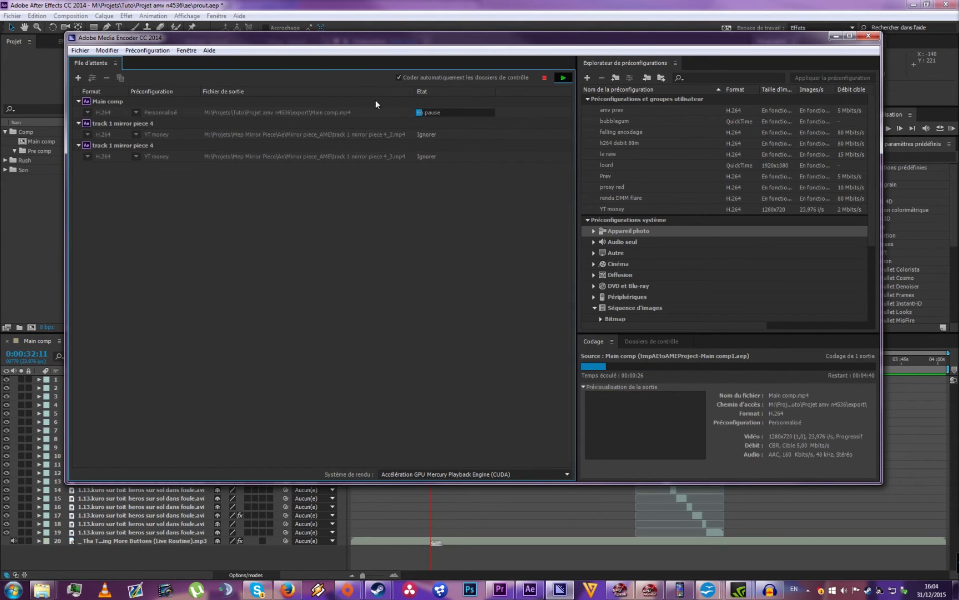
Step: Remove Main comp from the encoding queue and close the Media Encoder window
{"action": "left_click", "coordinate": [119, 100]}
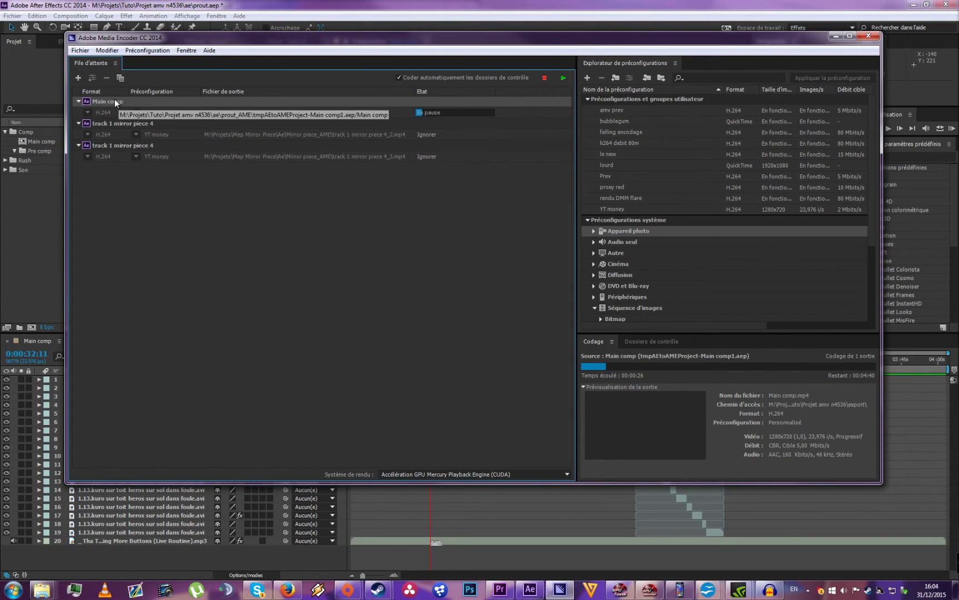
{"action": "right_click", "coordinate": [115, 99]}
{"action": "left_click", "coordinate": [142, 199]}
{"action": "left_click", "coordinate": [870, 36]}
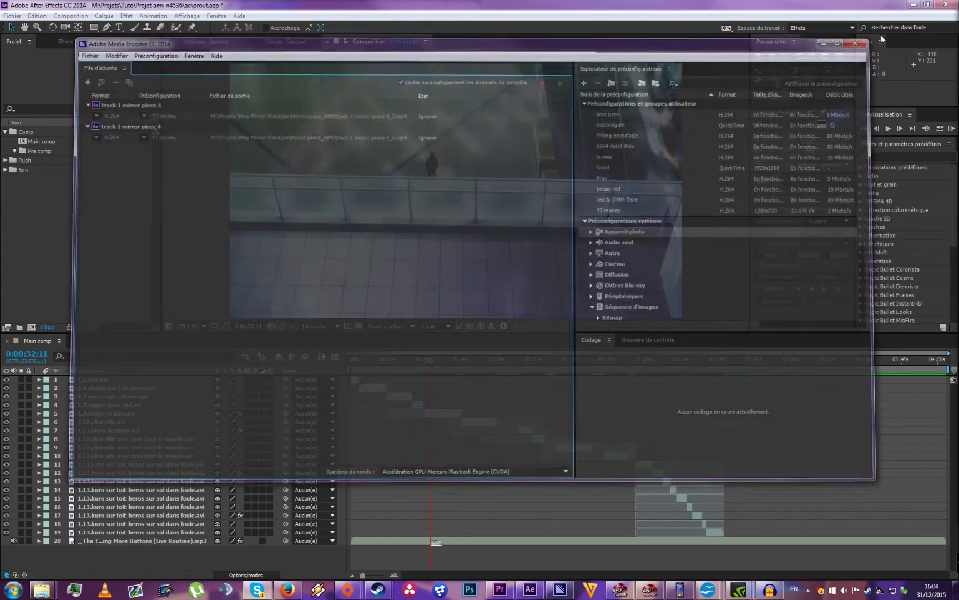
Step: Switch back to Media Encoder, look at its file commands and select both track 1 mirror piece 4 entries
{"action": "left_click", "coordinate": [561, 591]}
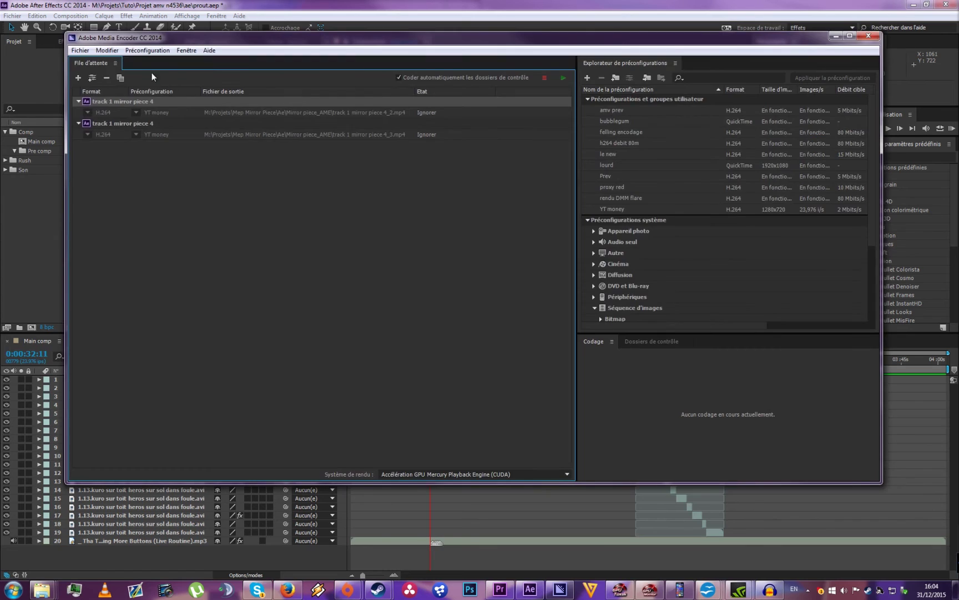
{"action": "left_click", "coordinate": [80, 50]}
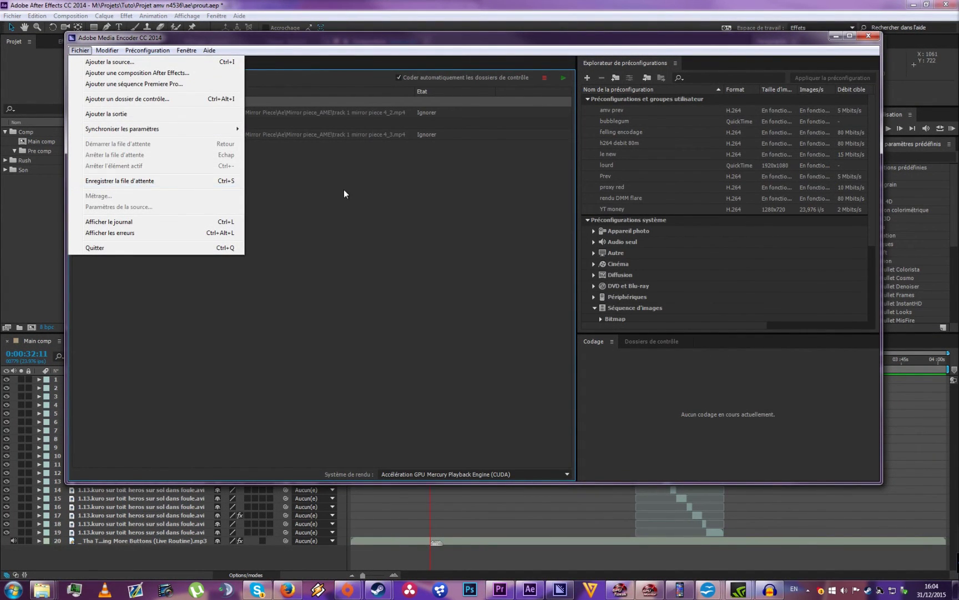
{"action": "left_click", "coordinate": [289, 147]}
{"action": "left_click_drag", "start_coordinate": [341, 144], "coordinate": [275, 100]}
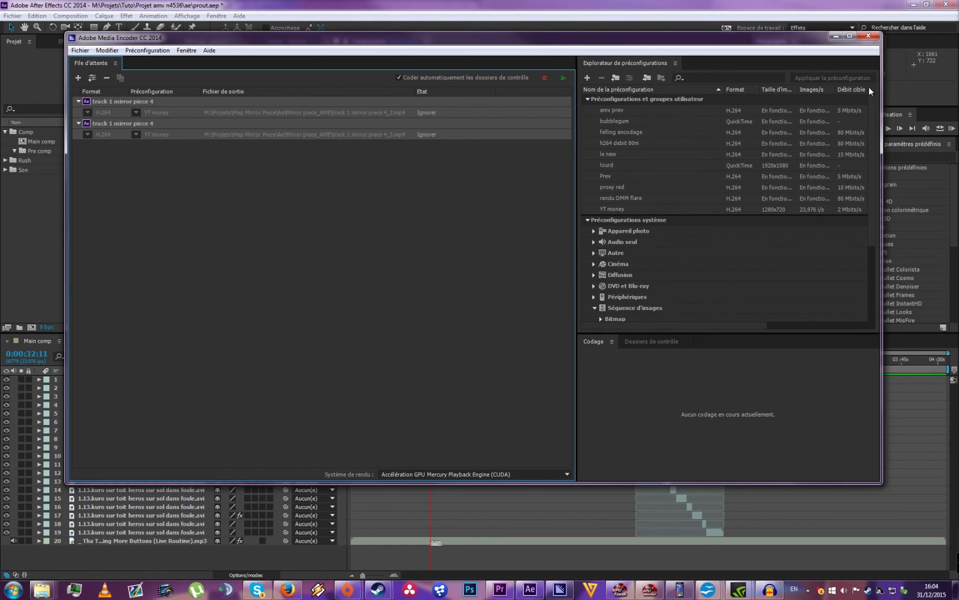